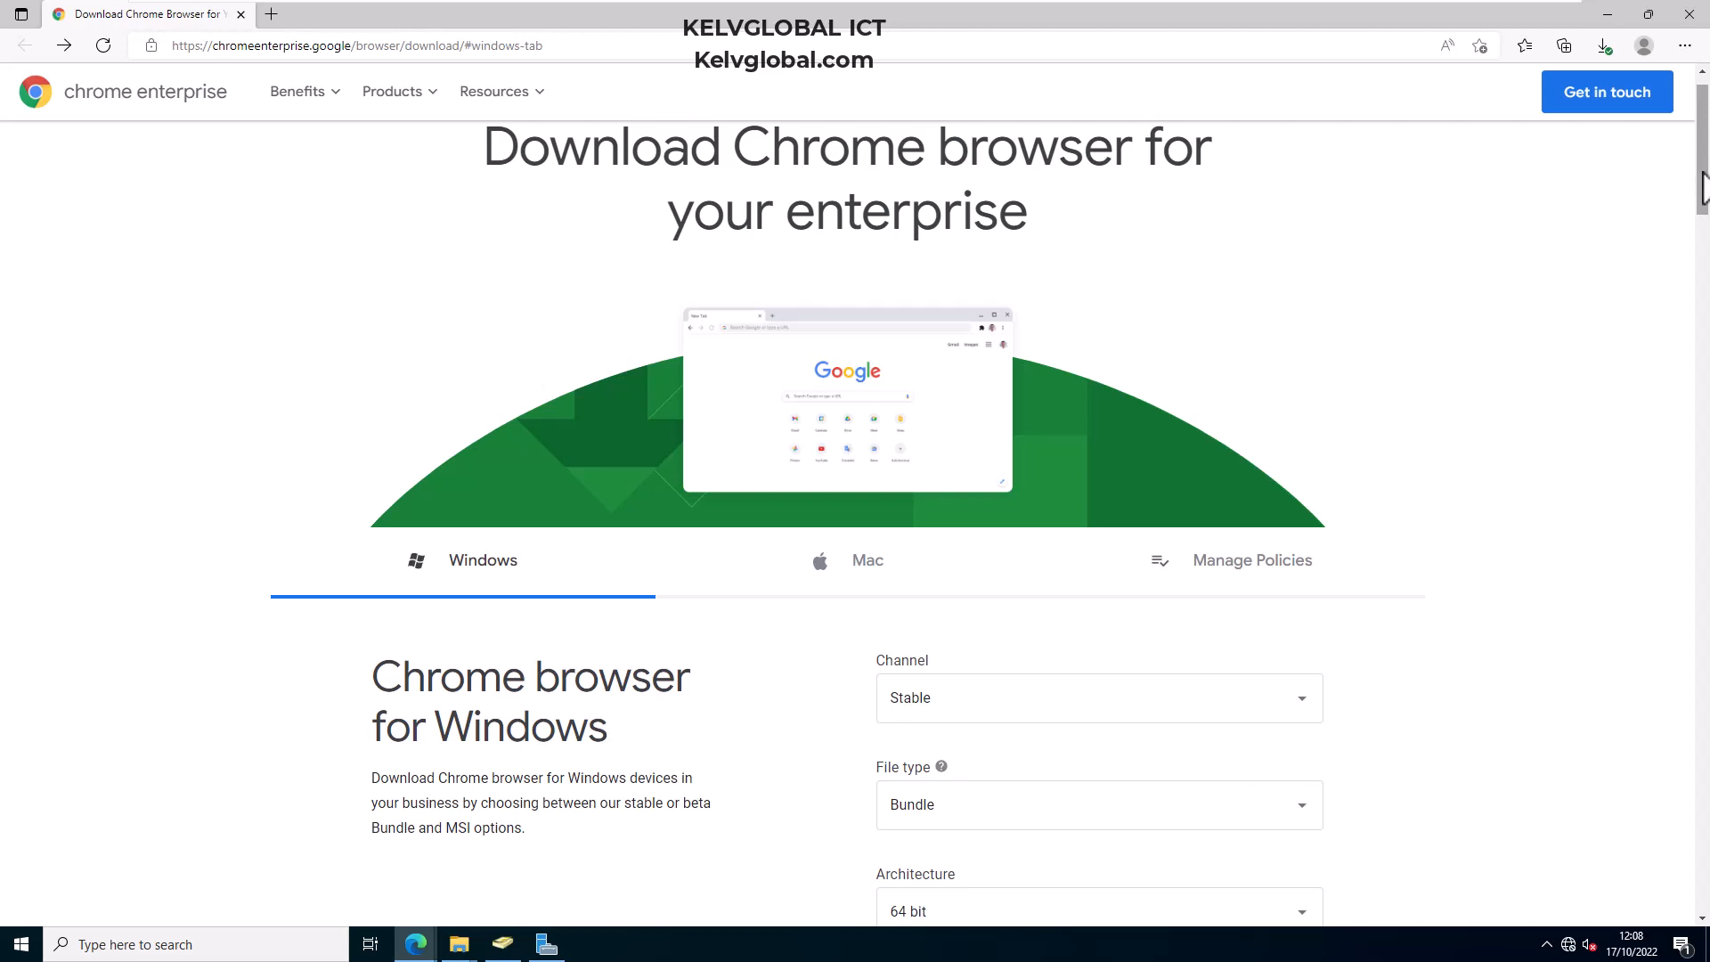
# - In File Explorer, open Downloads\GoogleChromeEnterpriseBundle64\Configuration\admx and select chrome.admx among the template files
pyautogui.moveTo(1702, 187); pyautogui.dragTo(1697, 254)
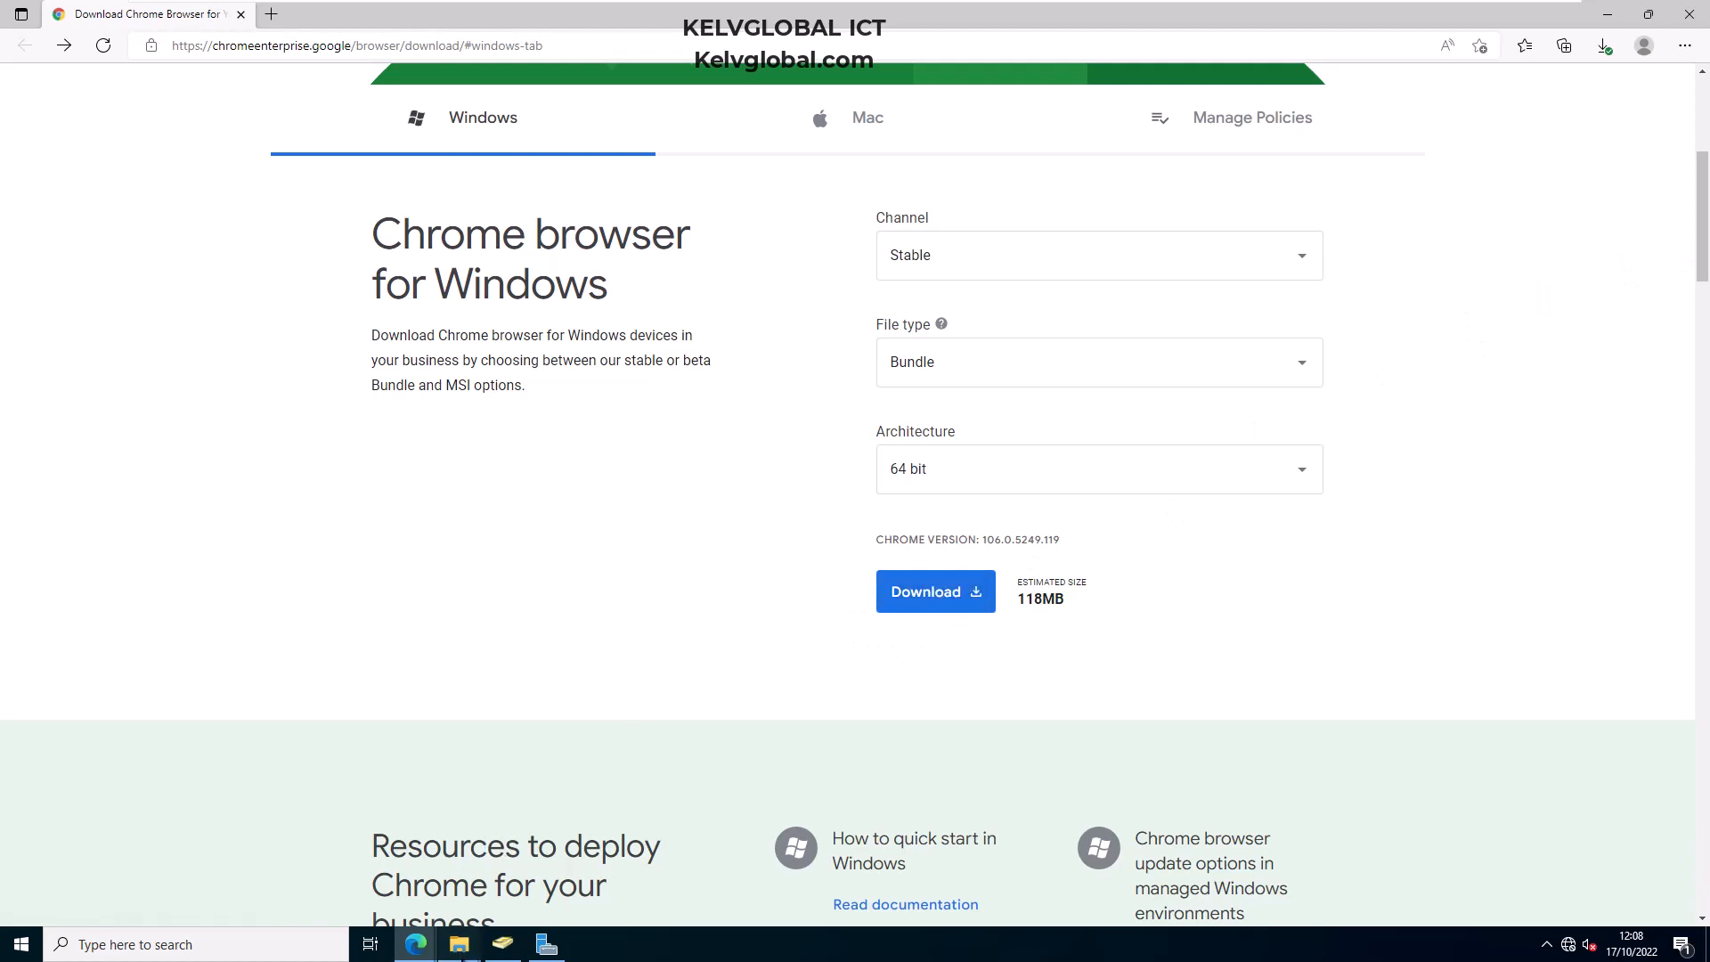
pyautogui.moveTo(459, 944)
pyautogui.click(553, 877)
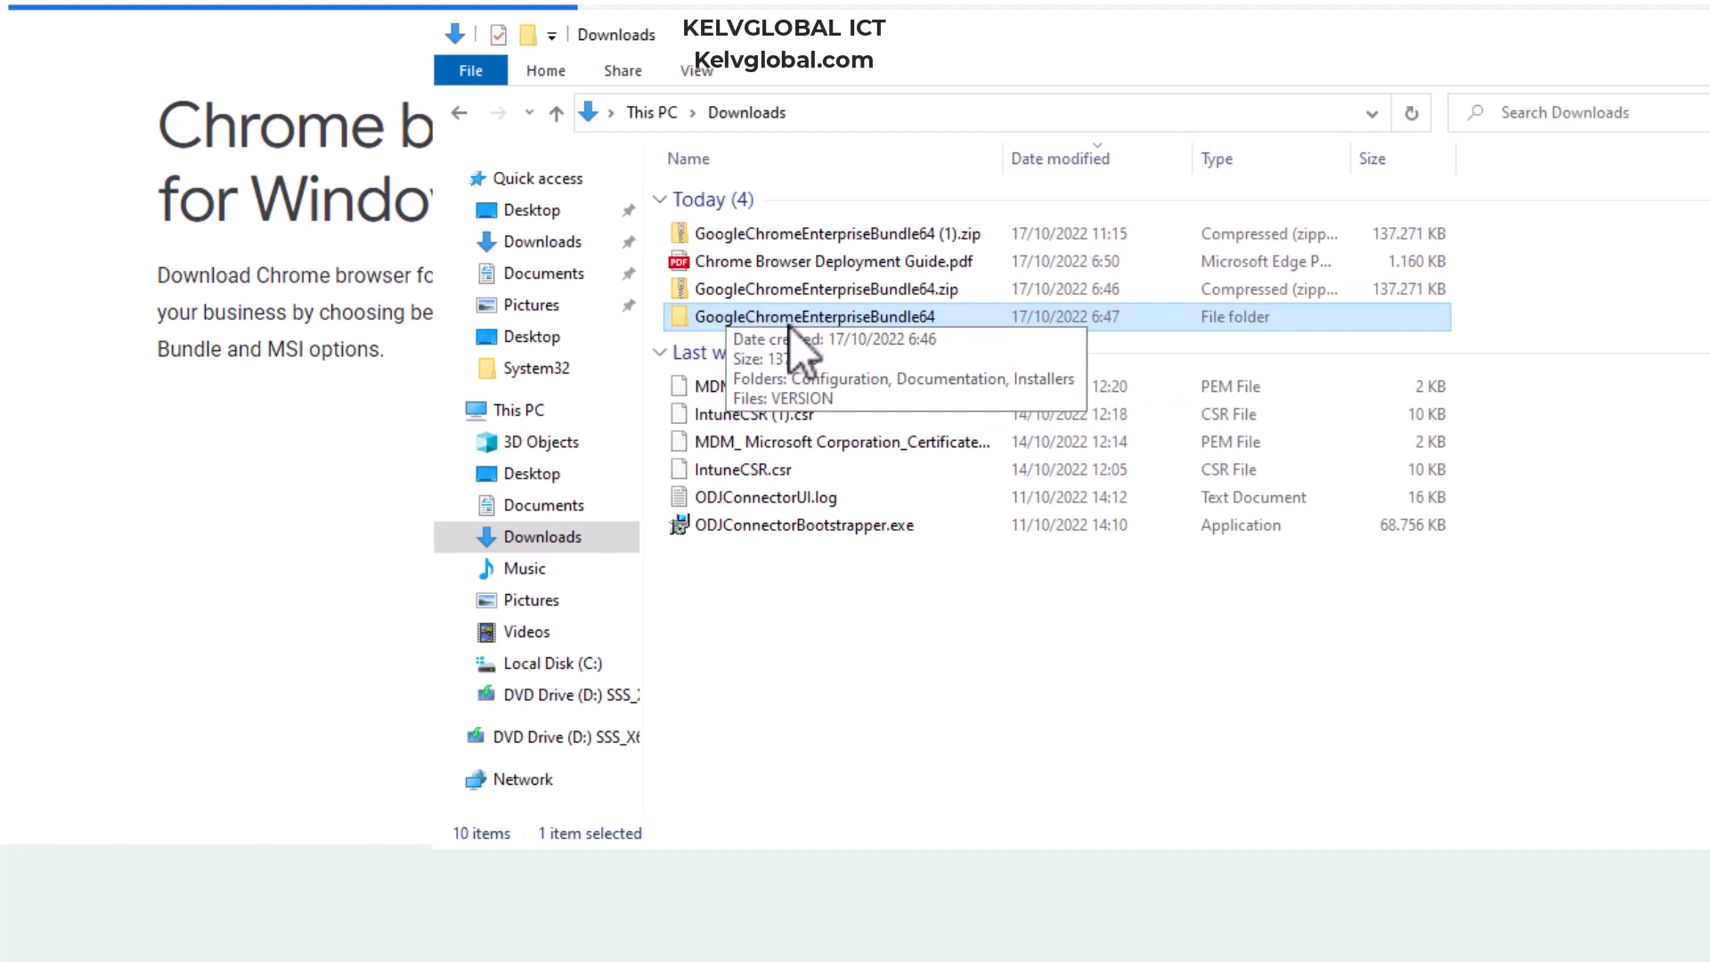
pyautogui.doubleClick(842, 320)
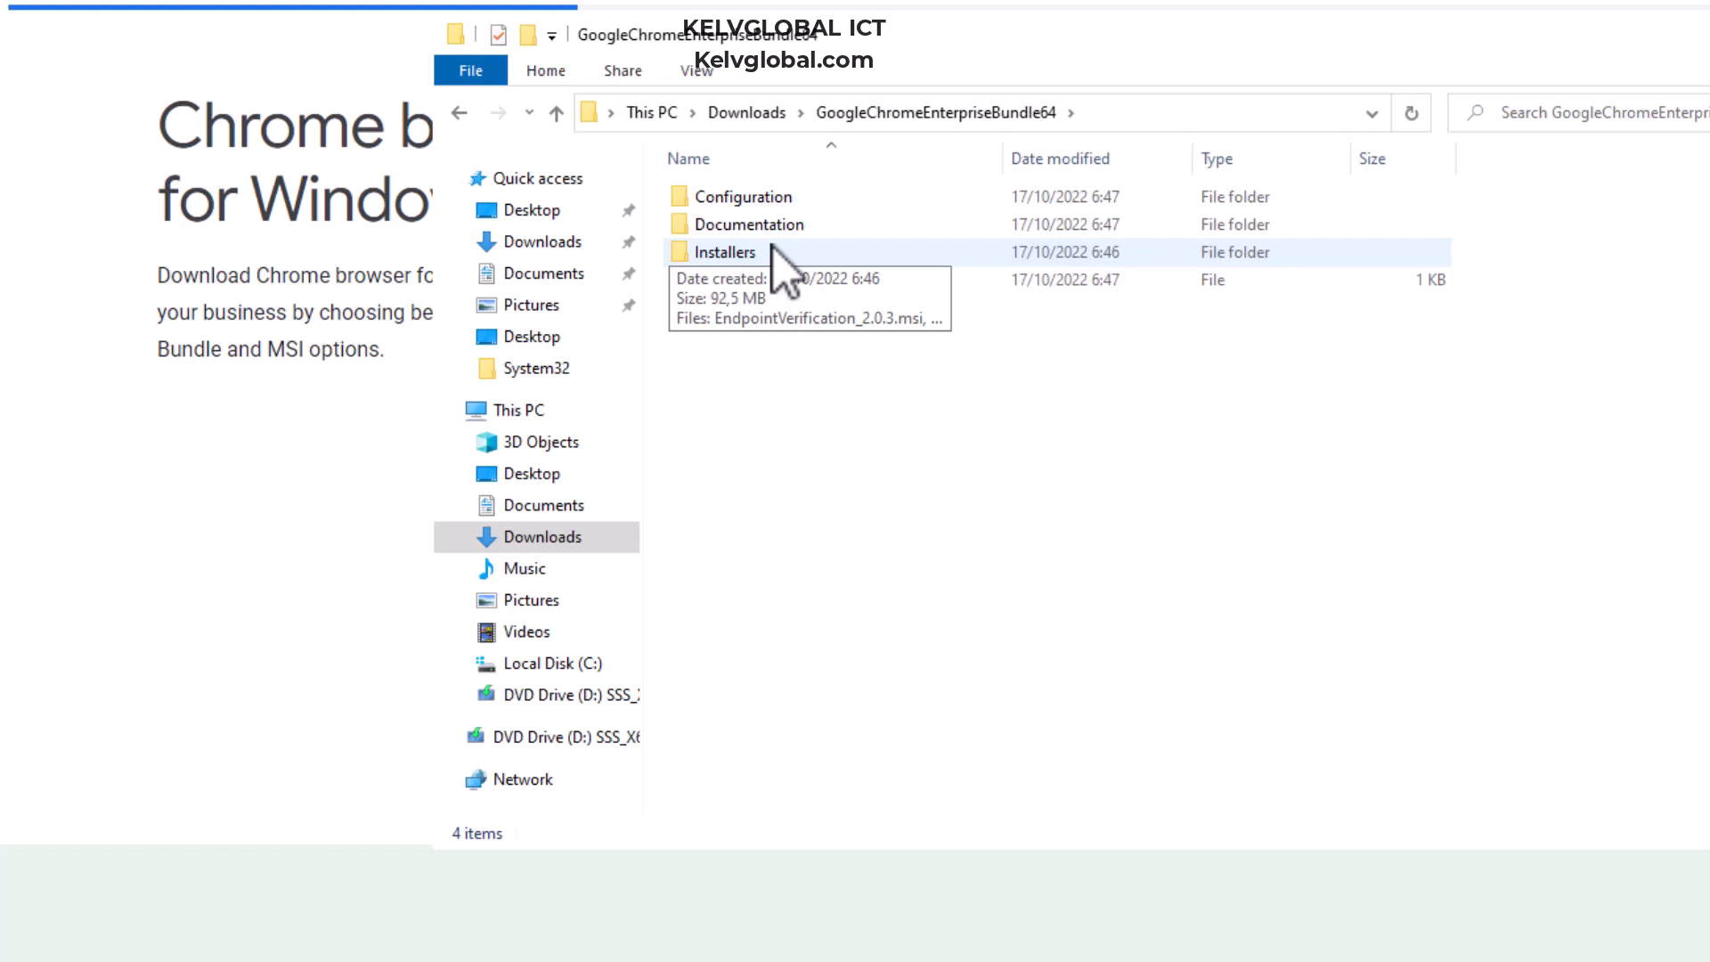
pyautogui.doubleClick(728, 196)
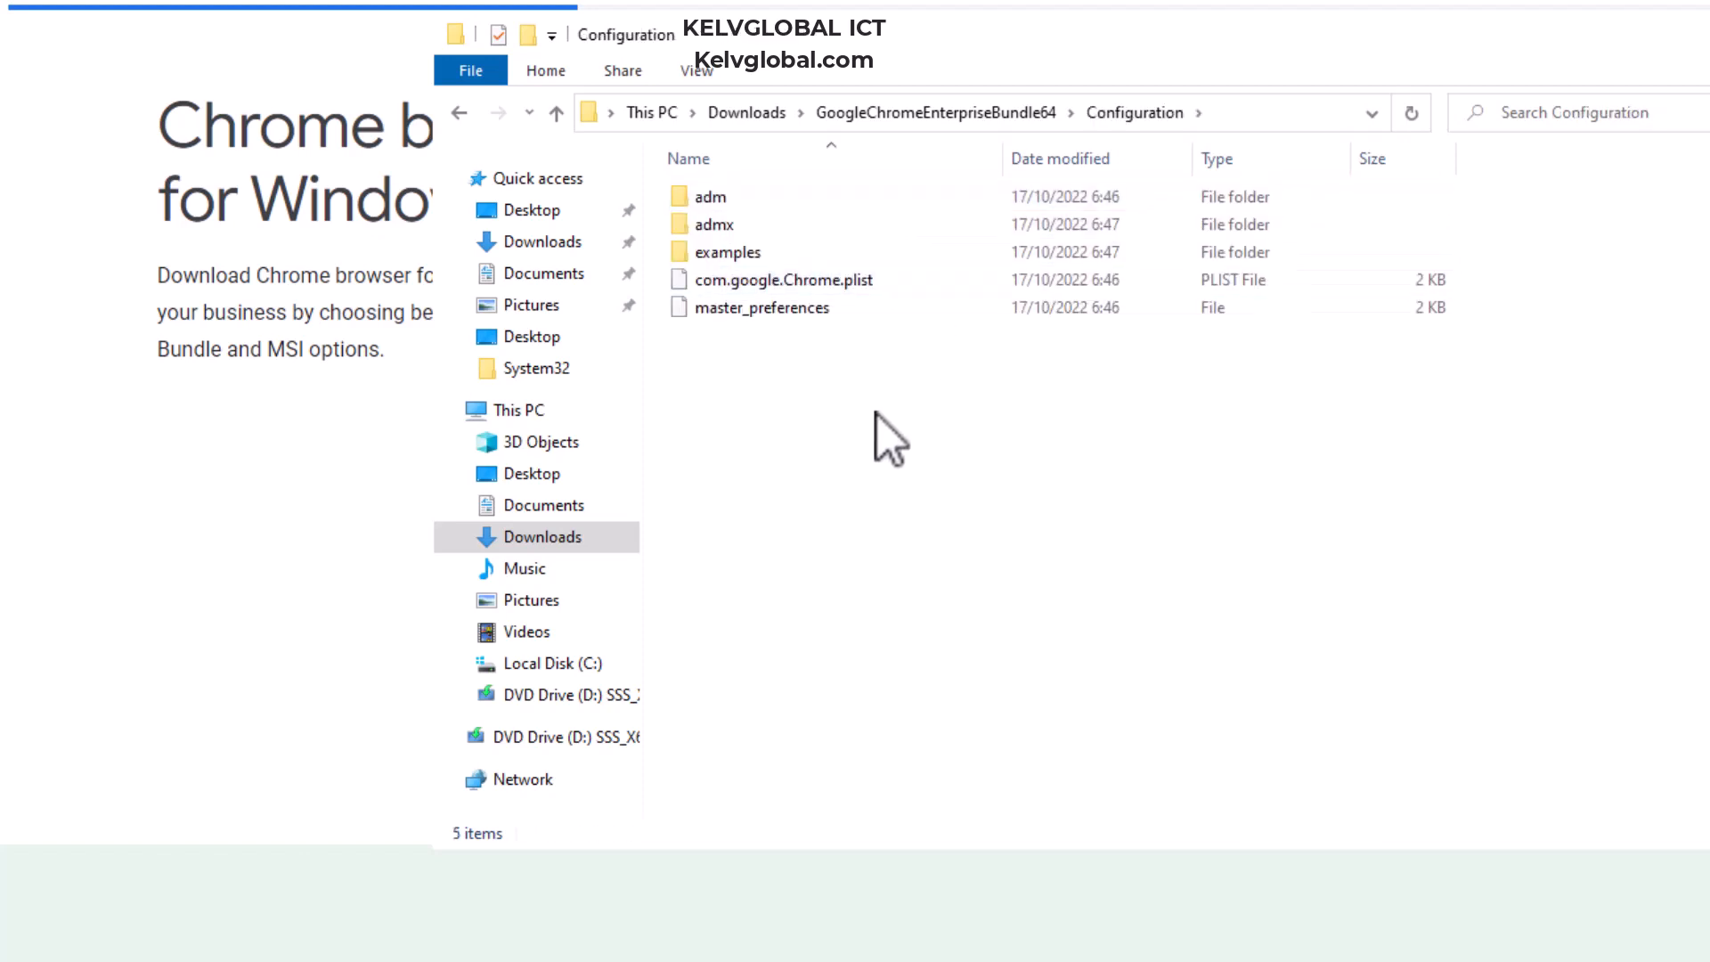
pyautogui.doubleClick(730, 233)
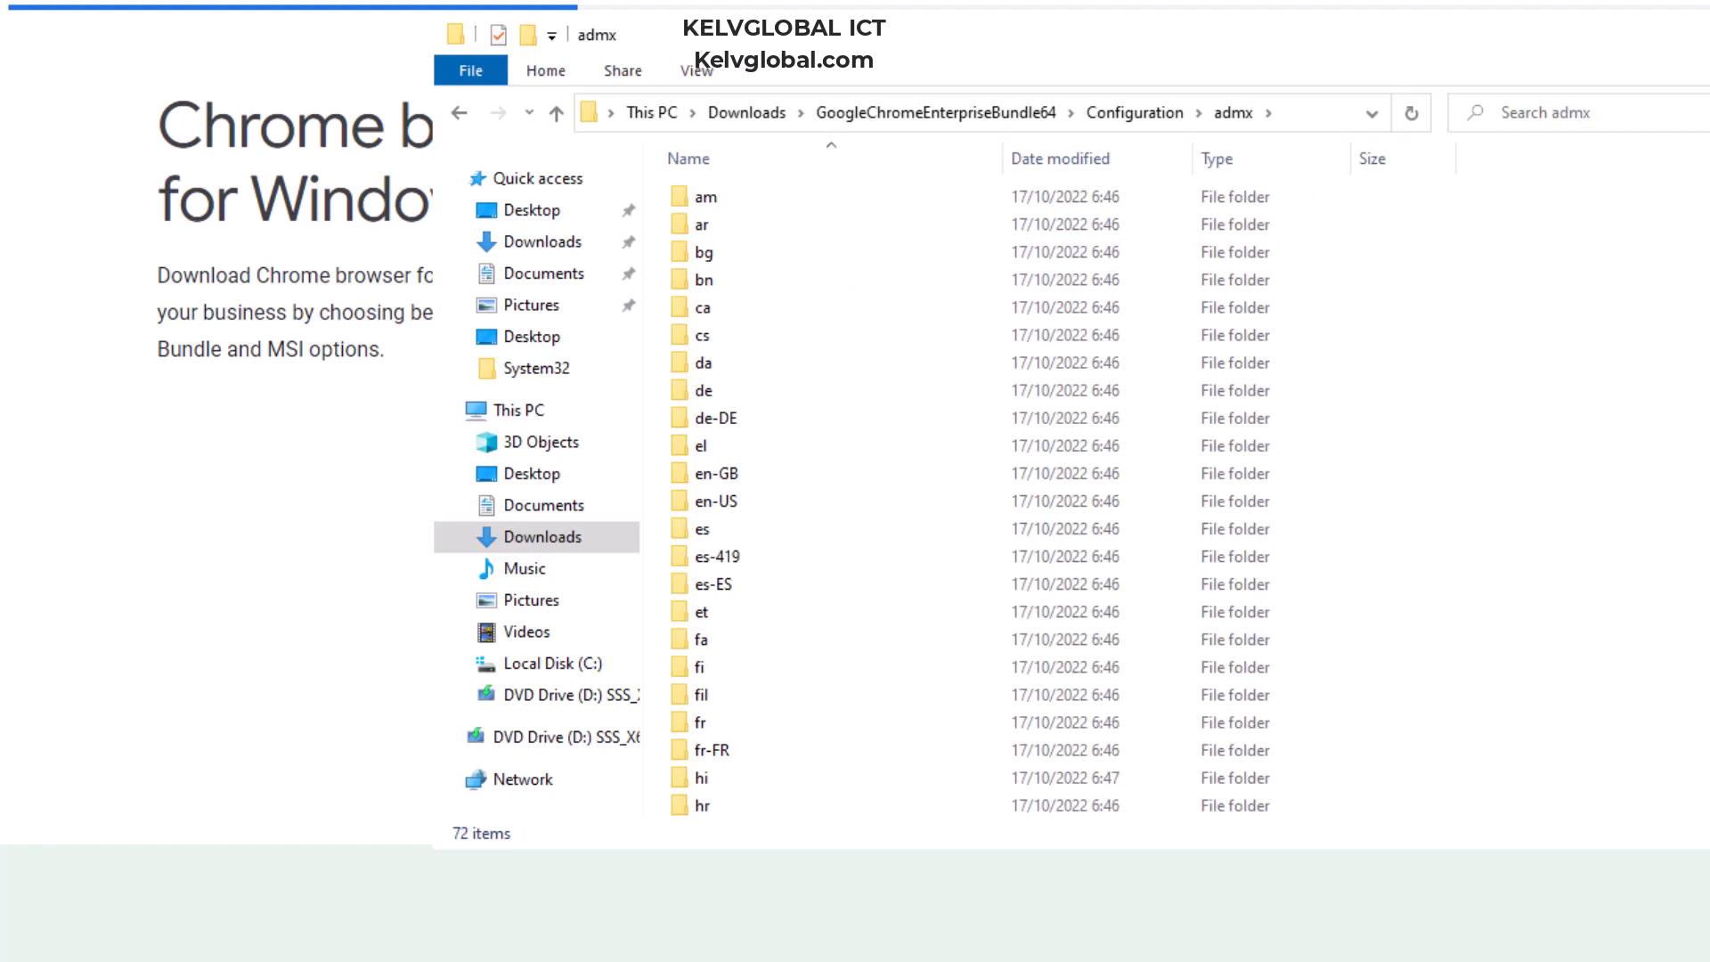
pyautogui.scroll(-16, 1666, 276)
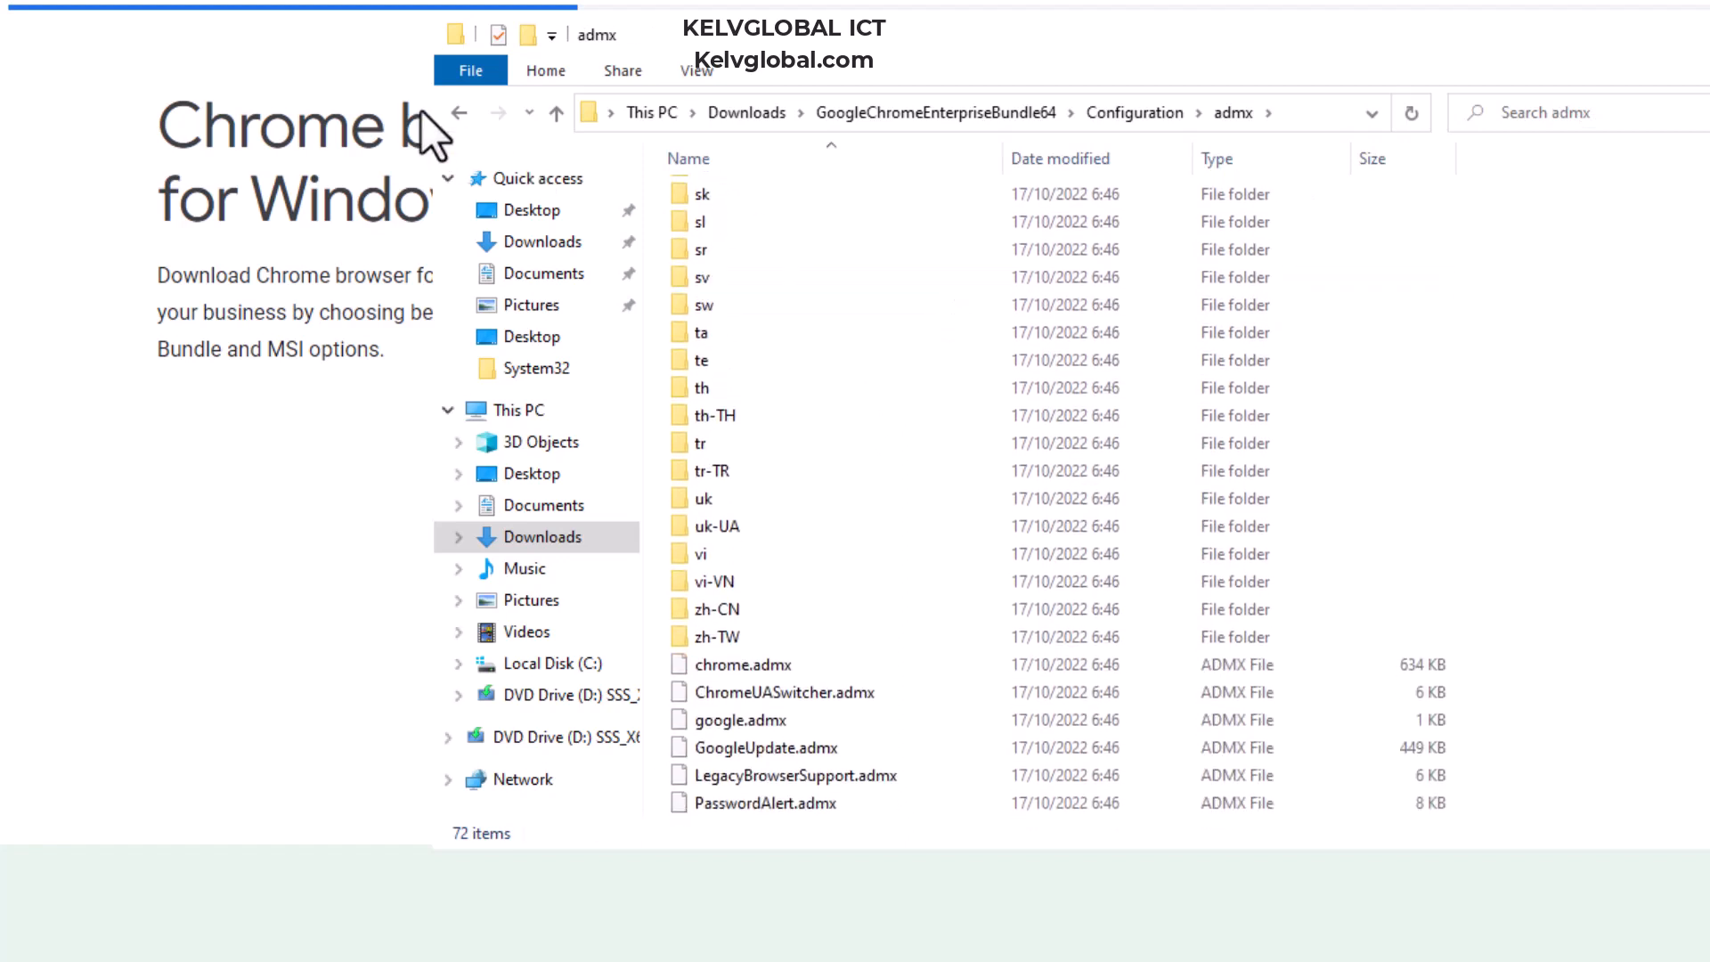
pyautogui.click(726, 676)
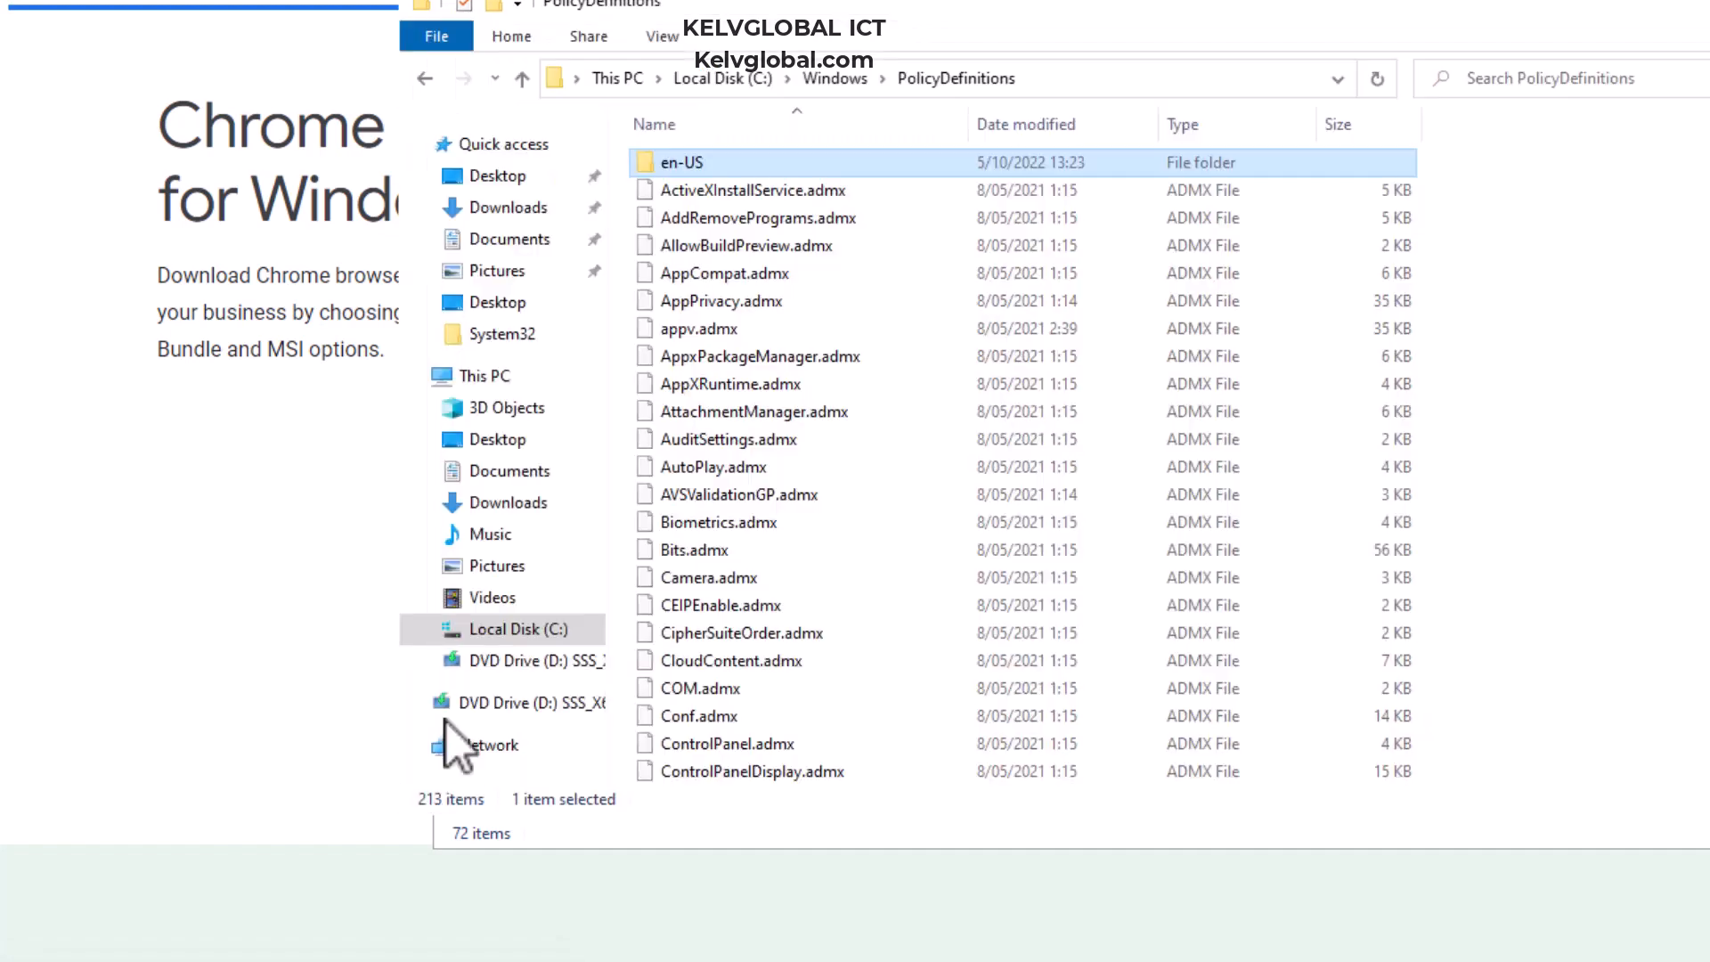
# - Open C:\Windows\PolicyDefinitions in the second File Explorer window and move that window clear of the admx folder
pyautogui.click(833, 80)
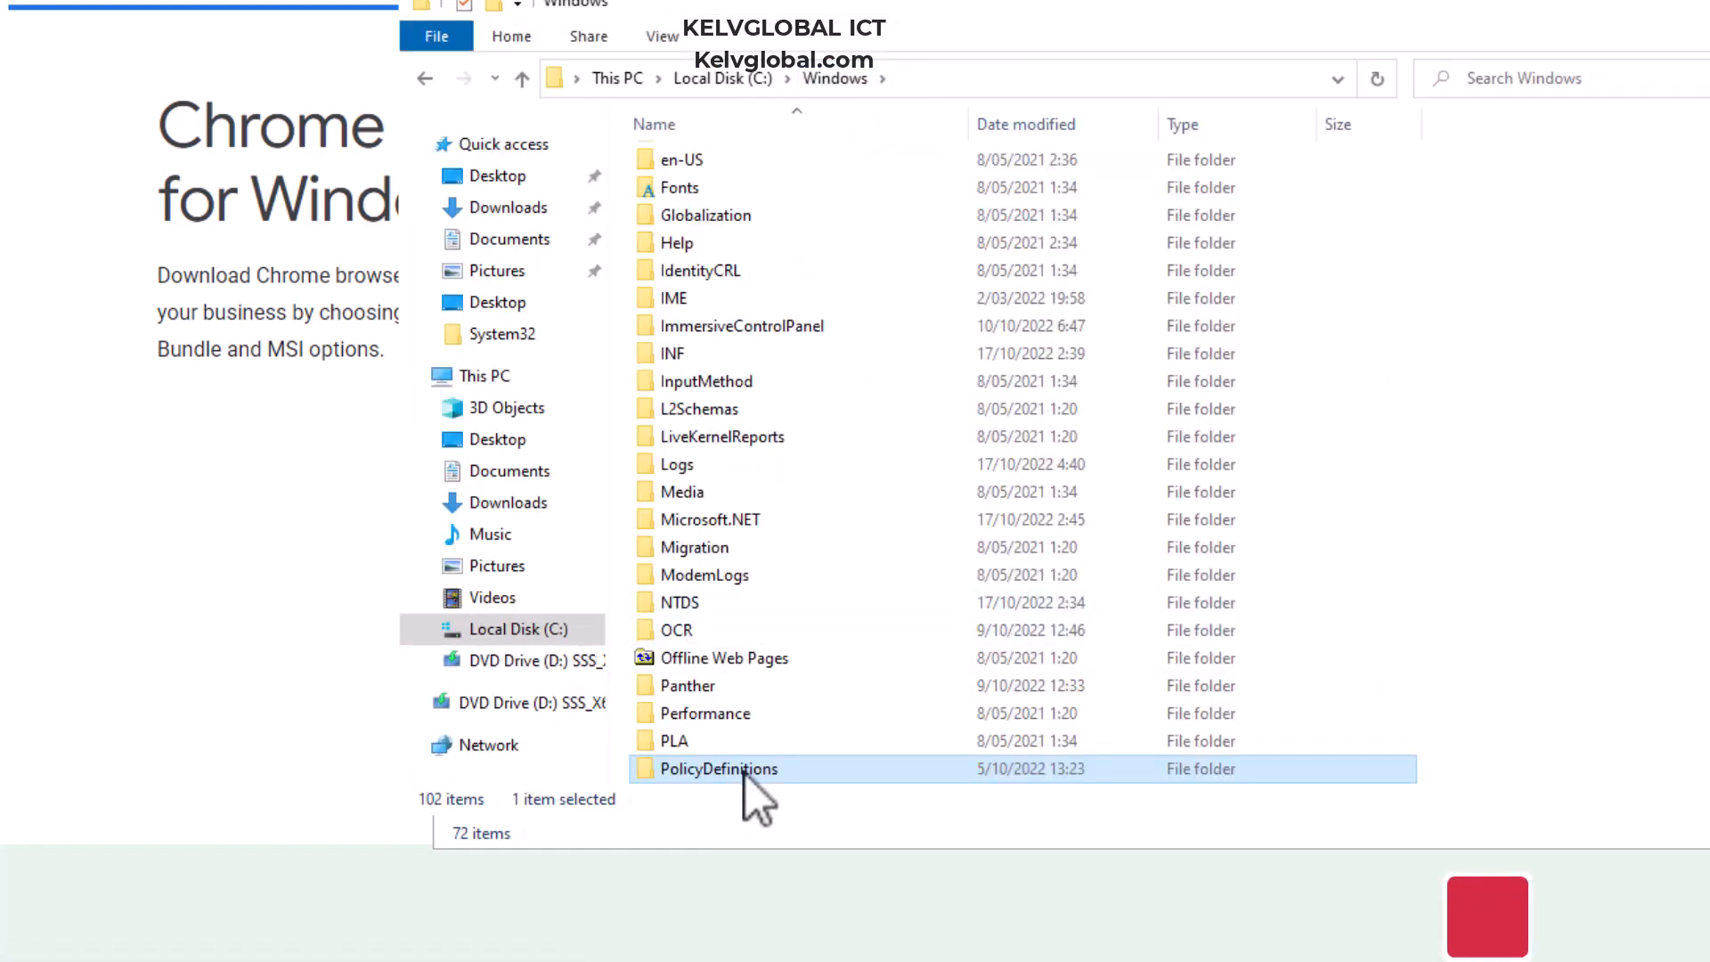
pyautogui.doubleClick(734, 773)
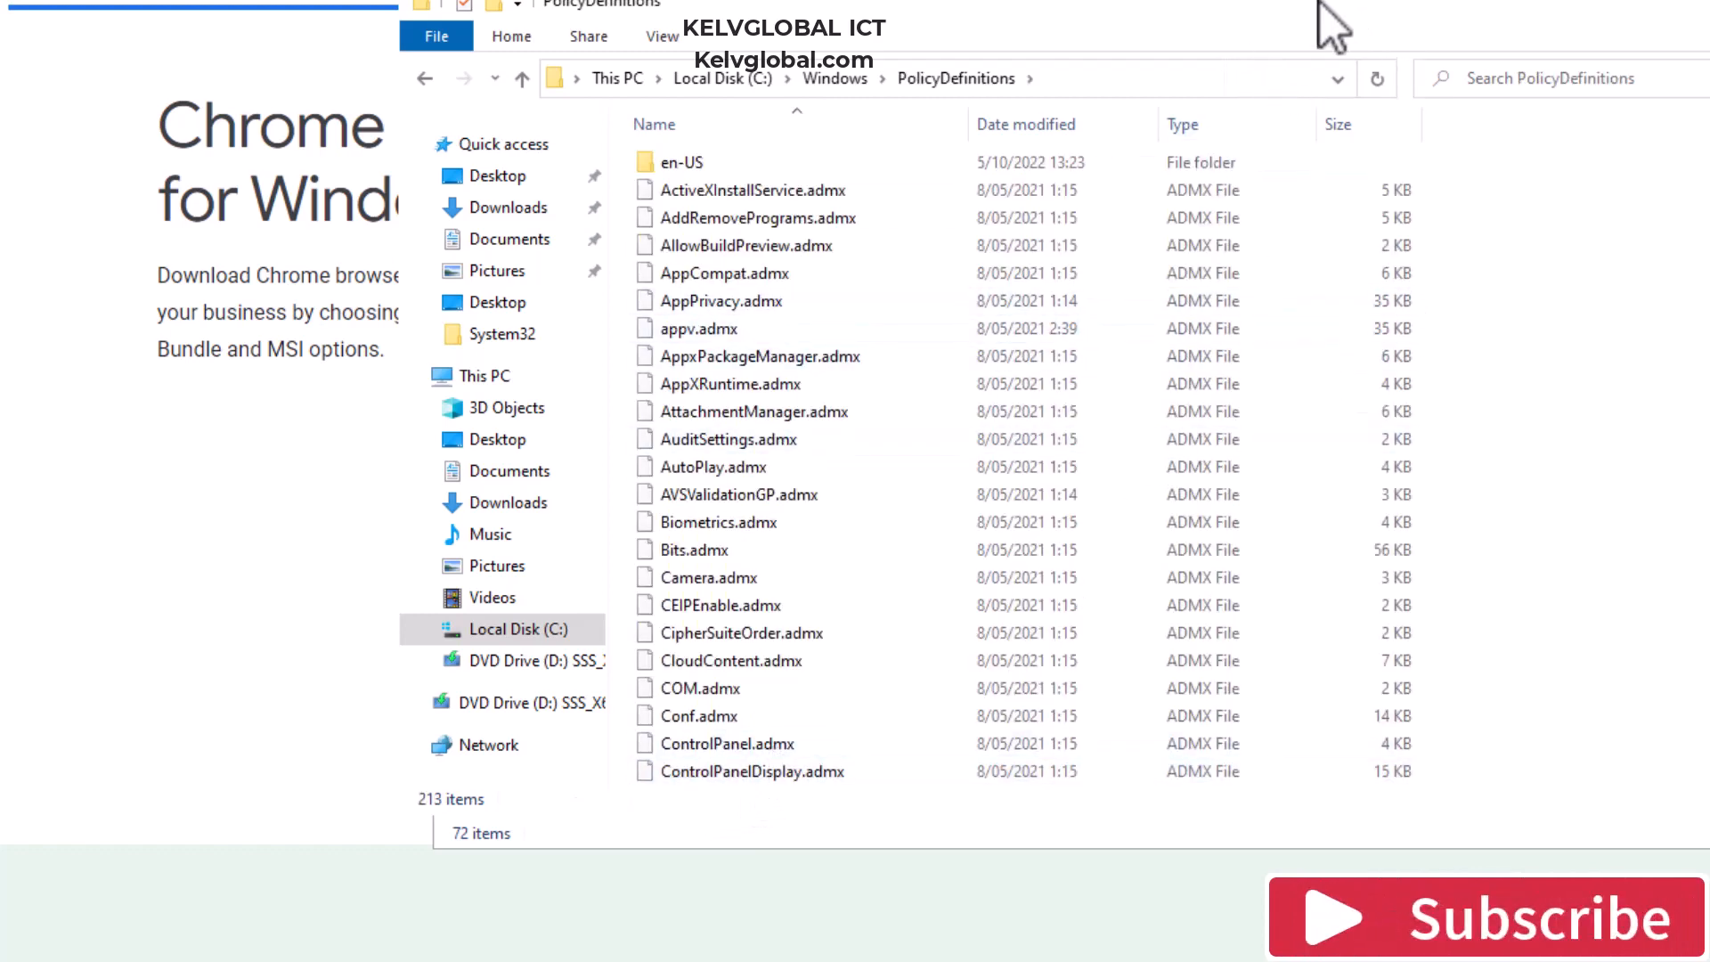
pyautogui.moveTo(1326, 32); pyautogui.dragTo(682, 243)
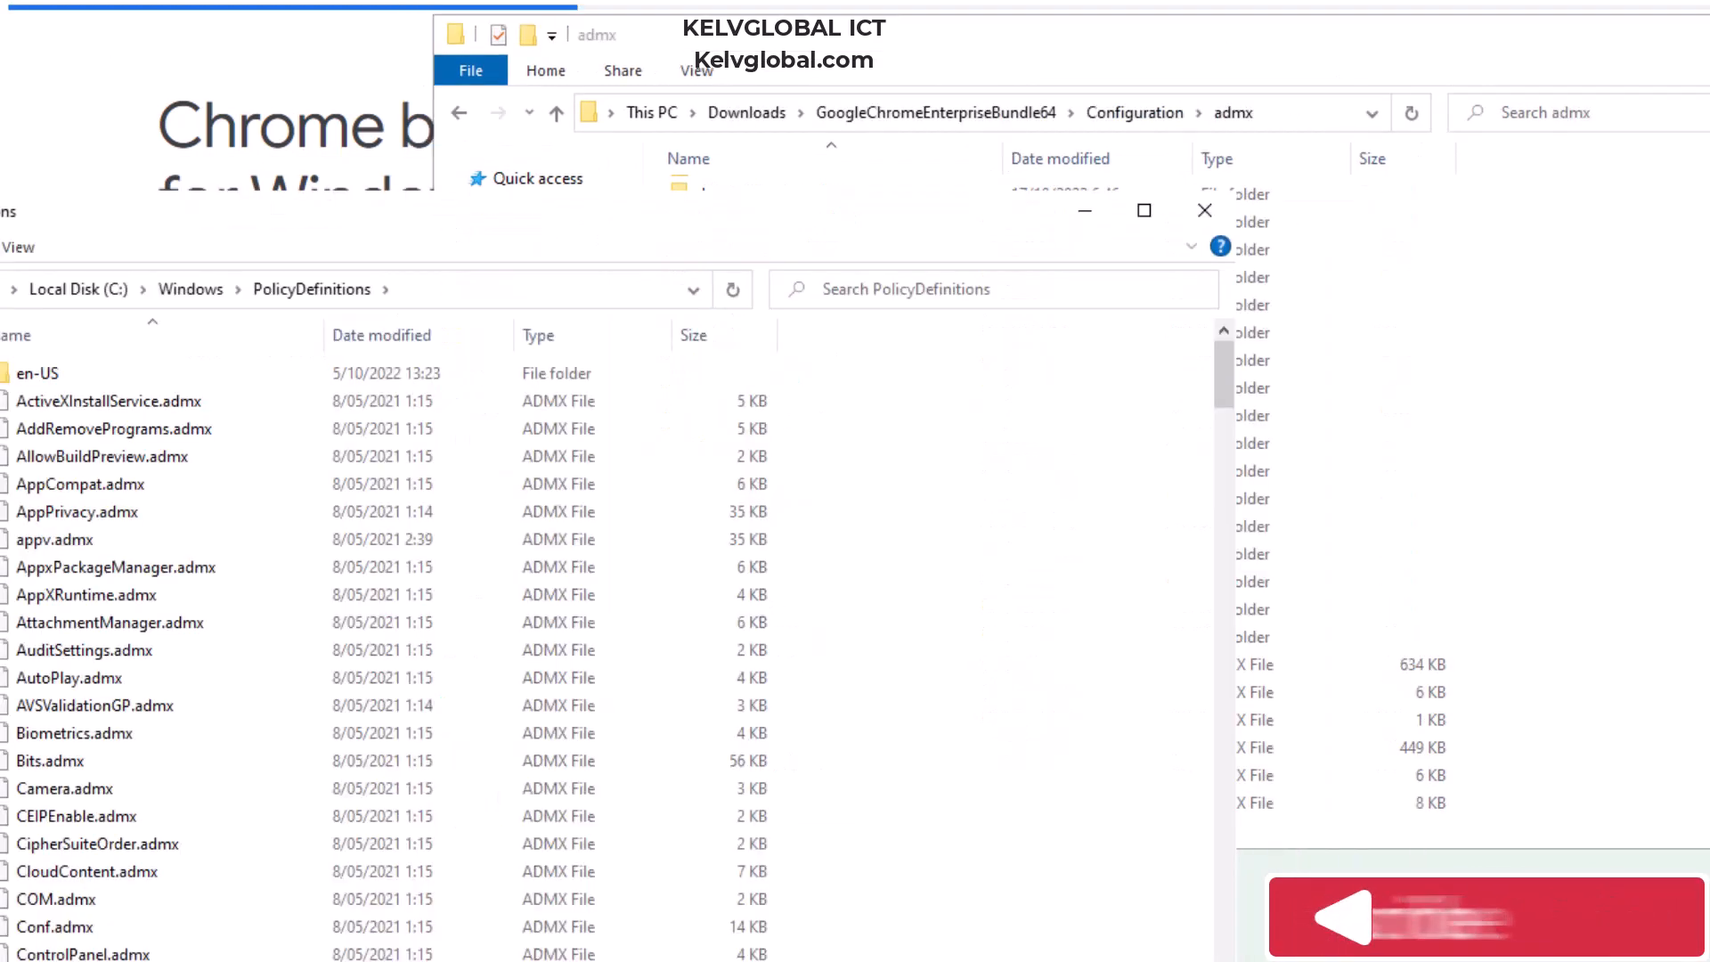
# - Copy the ADMX files from chrome.admx through PasswordAlert.admx into C:\Windows\PolicyDefinitions, granting administrator permission for all current items
pyautogui.click(1531, 421)
pyautogui.click(795, 654)
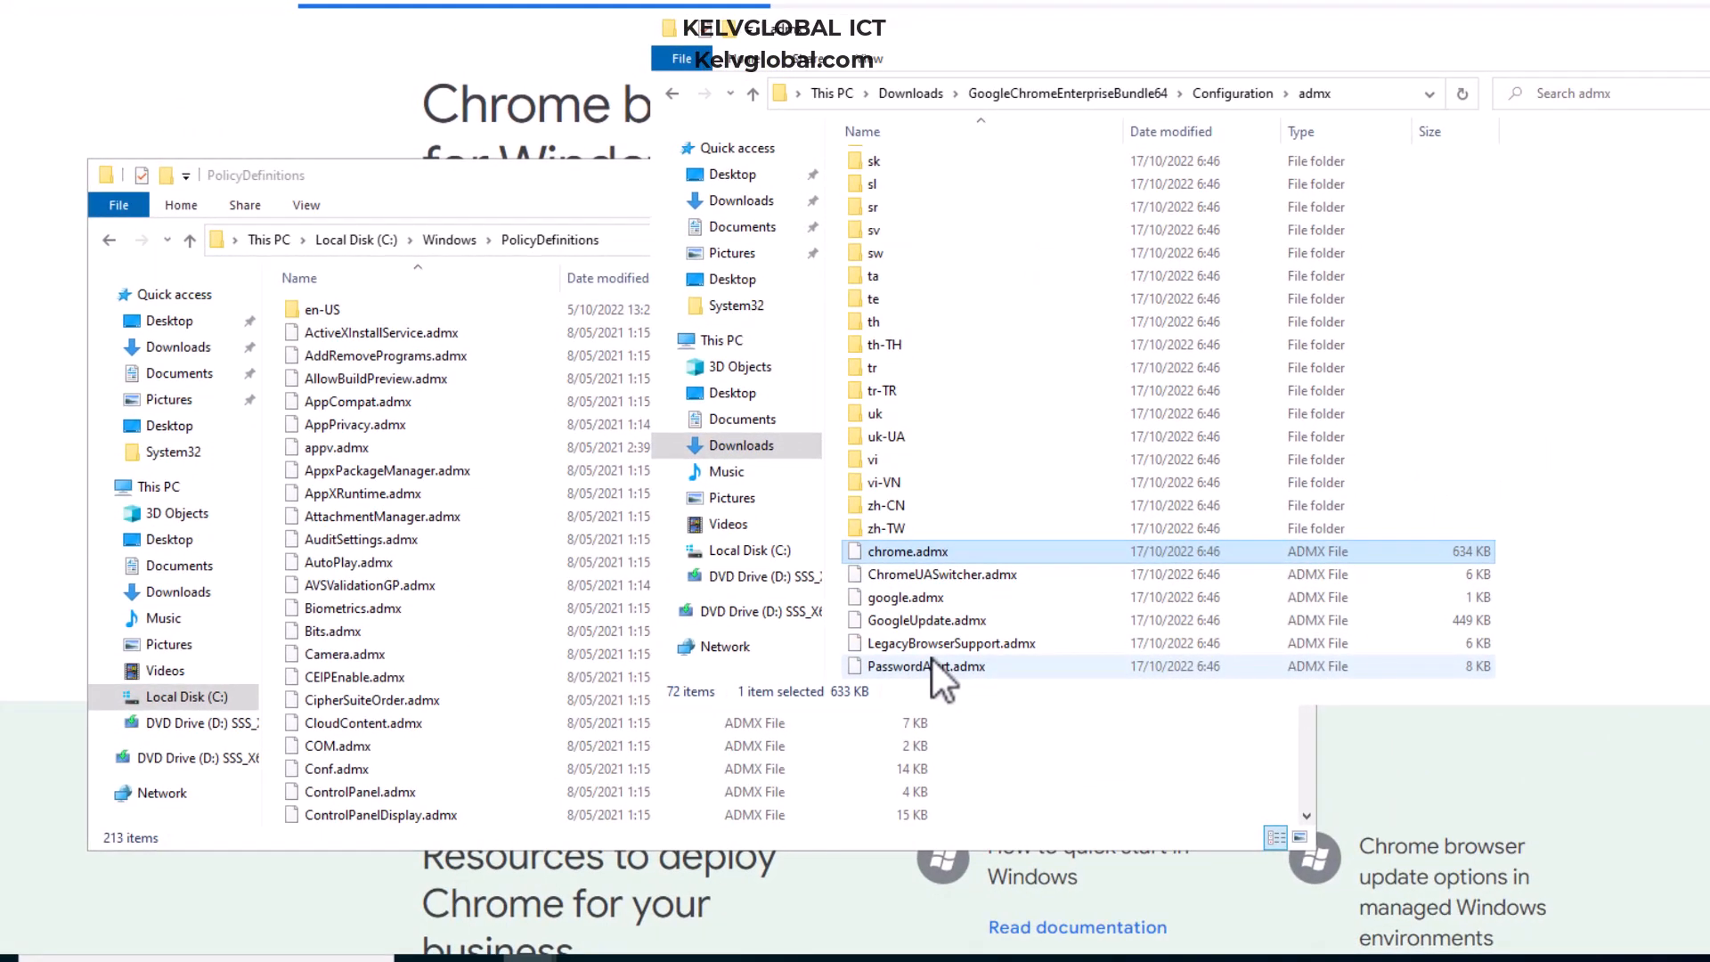
pyautogui.keyDown('shift'); pyautogui.click(833, 744); pyautogui.keyUp('shift')
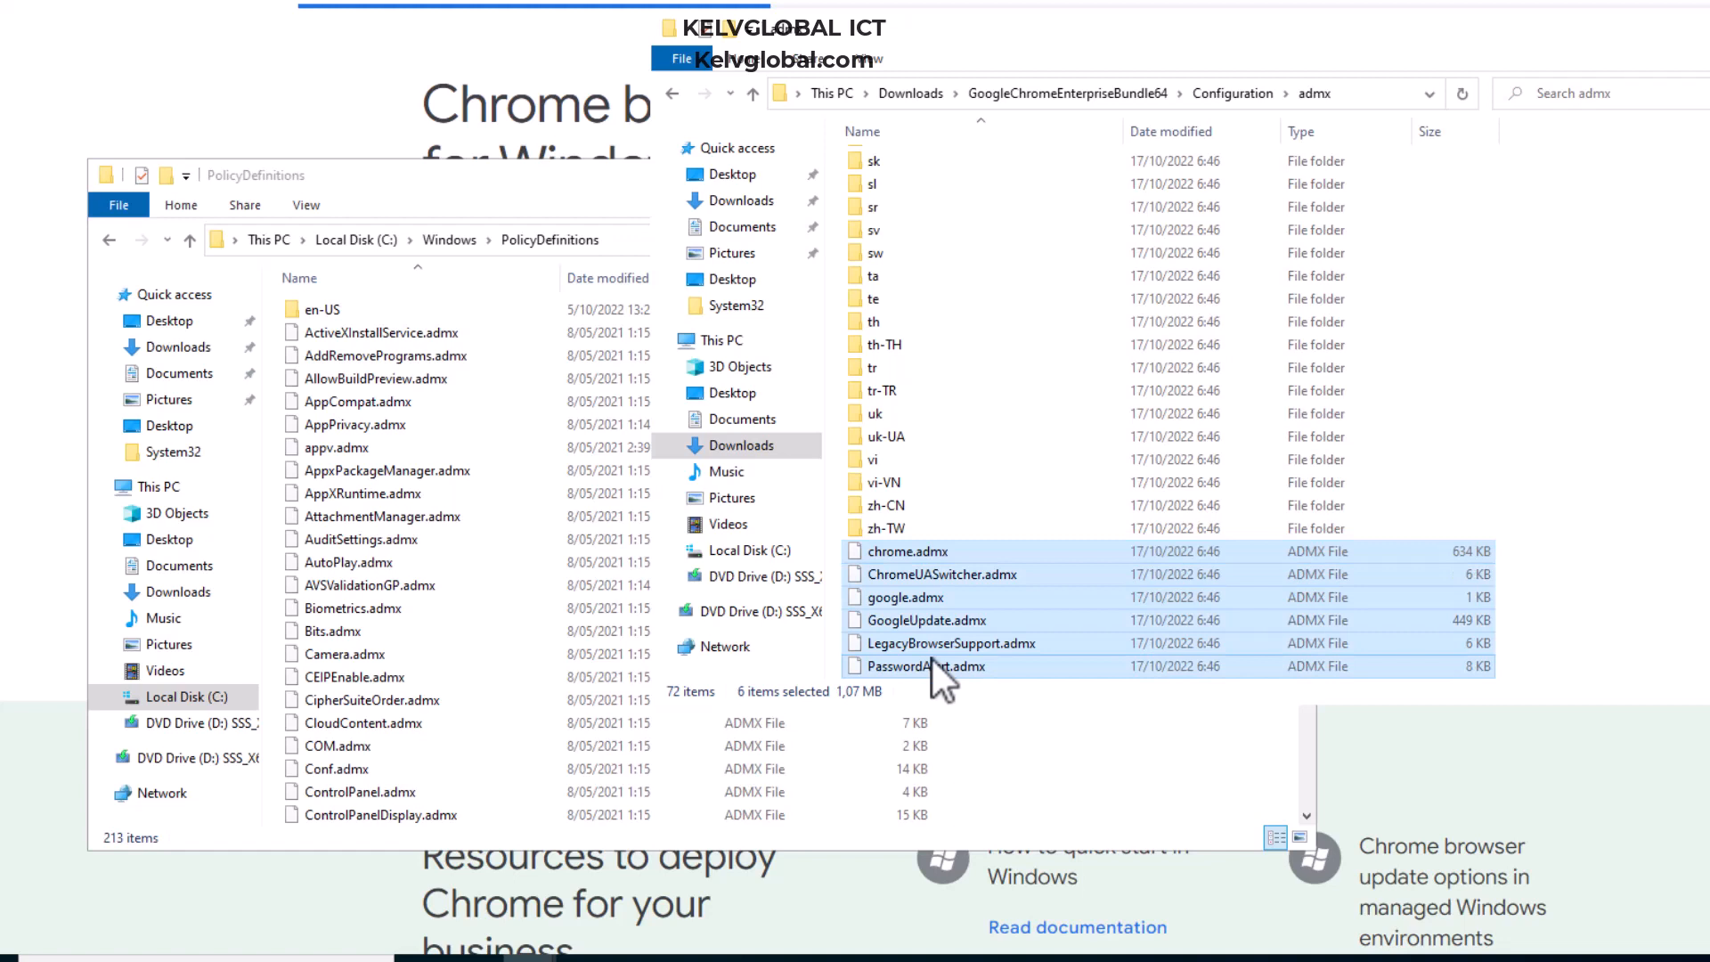
pyautogui.click(497, 744)
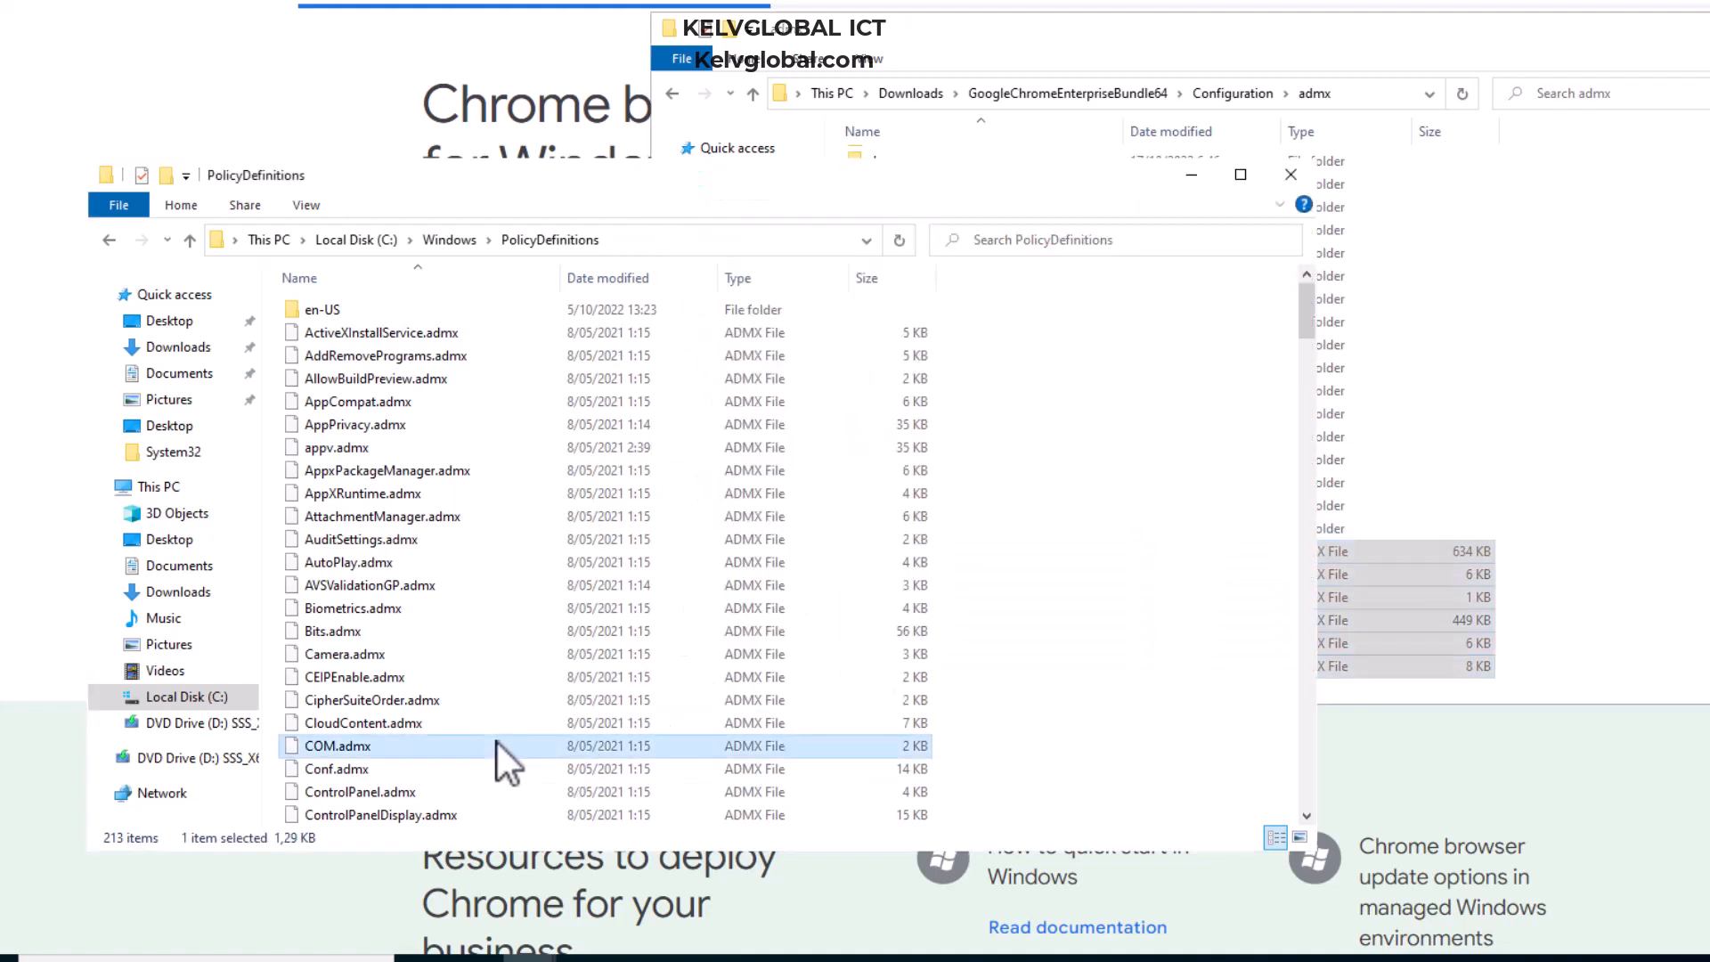
pyautogui.hotkey('ctrl', 'v')
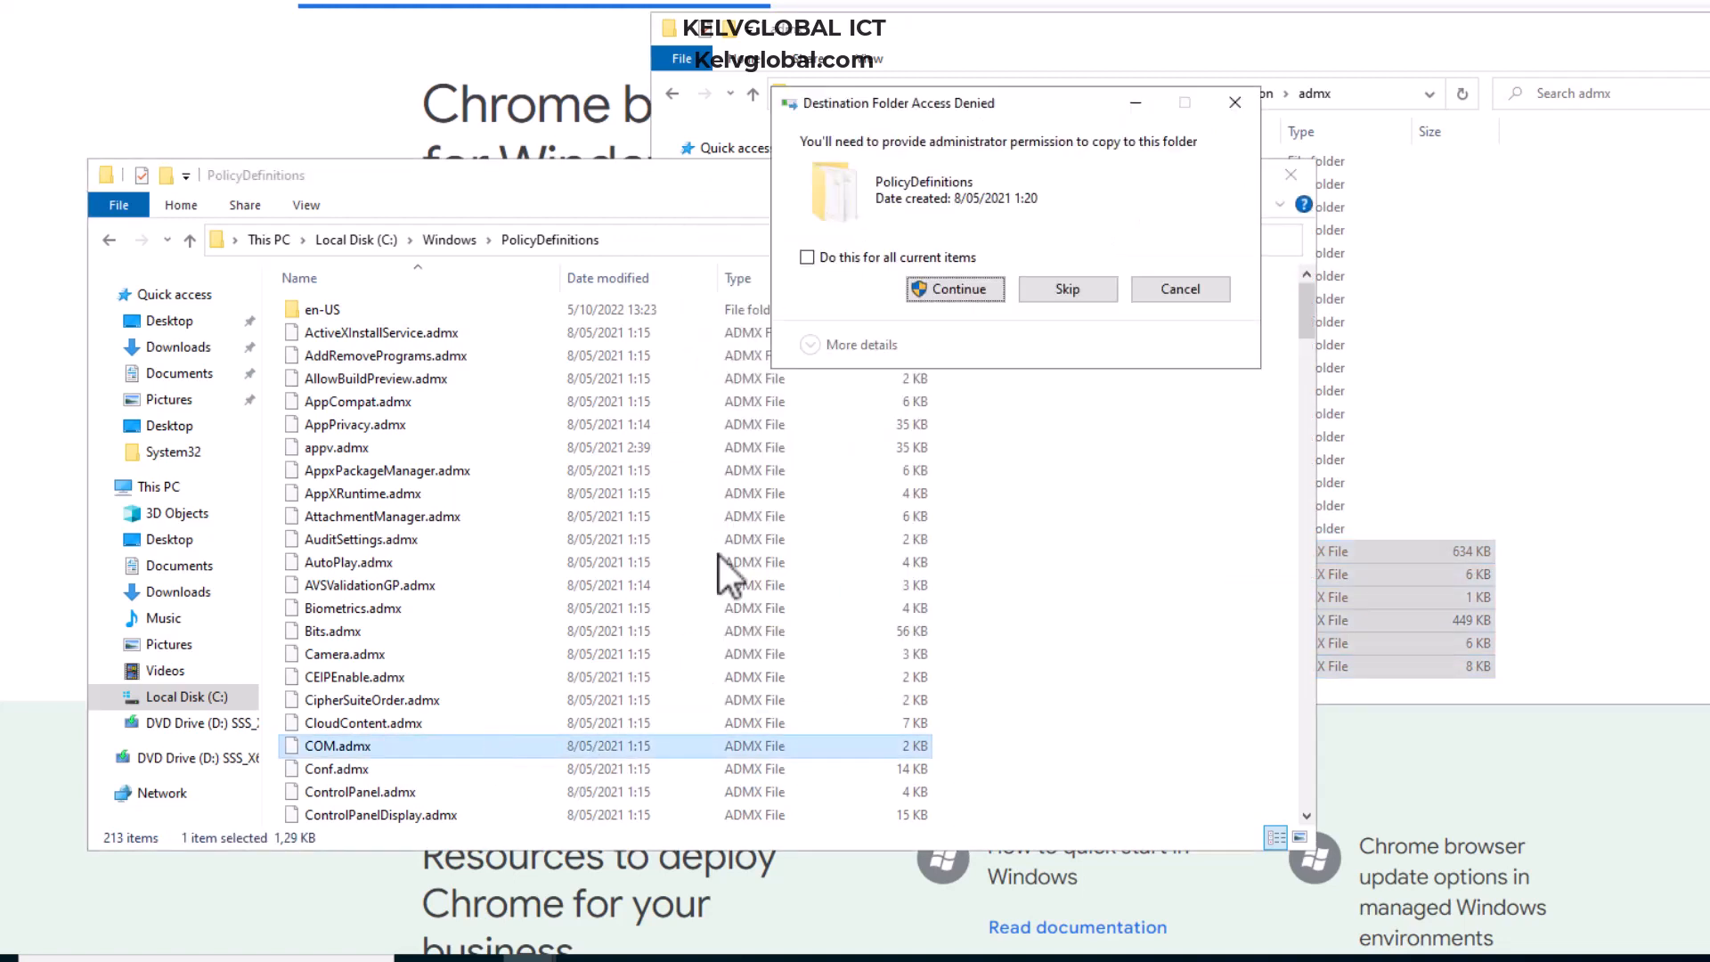
pyautogui.click(975, 290)
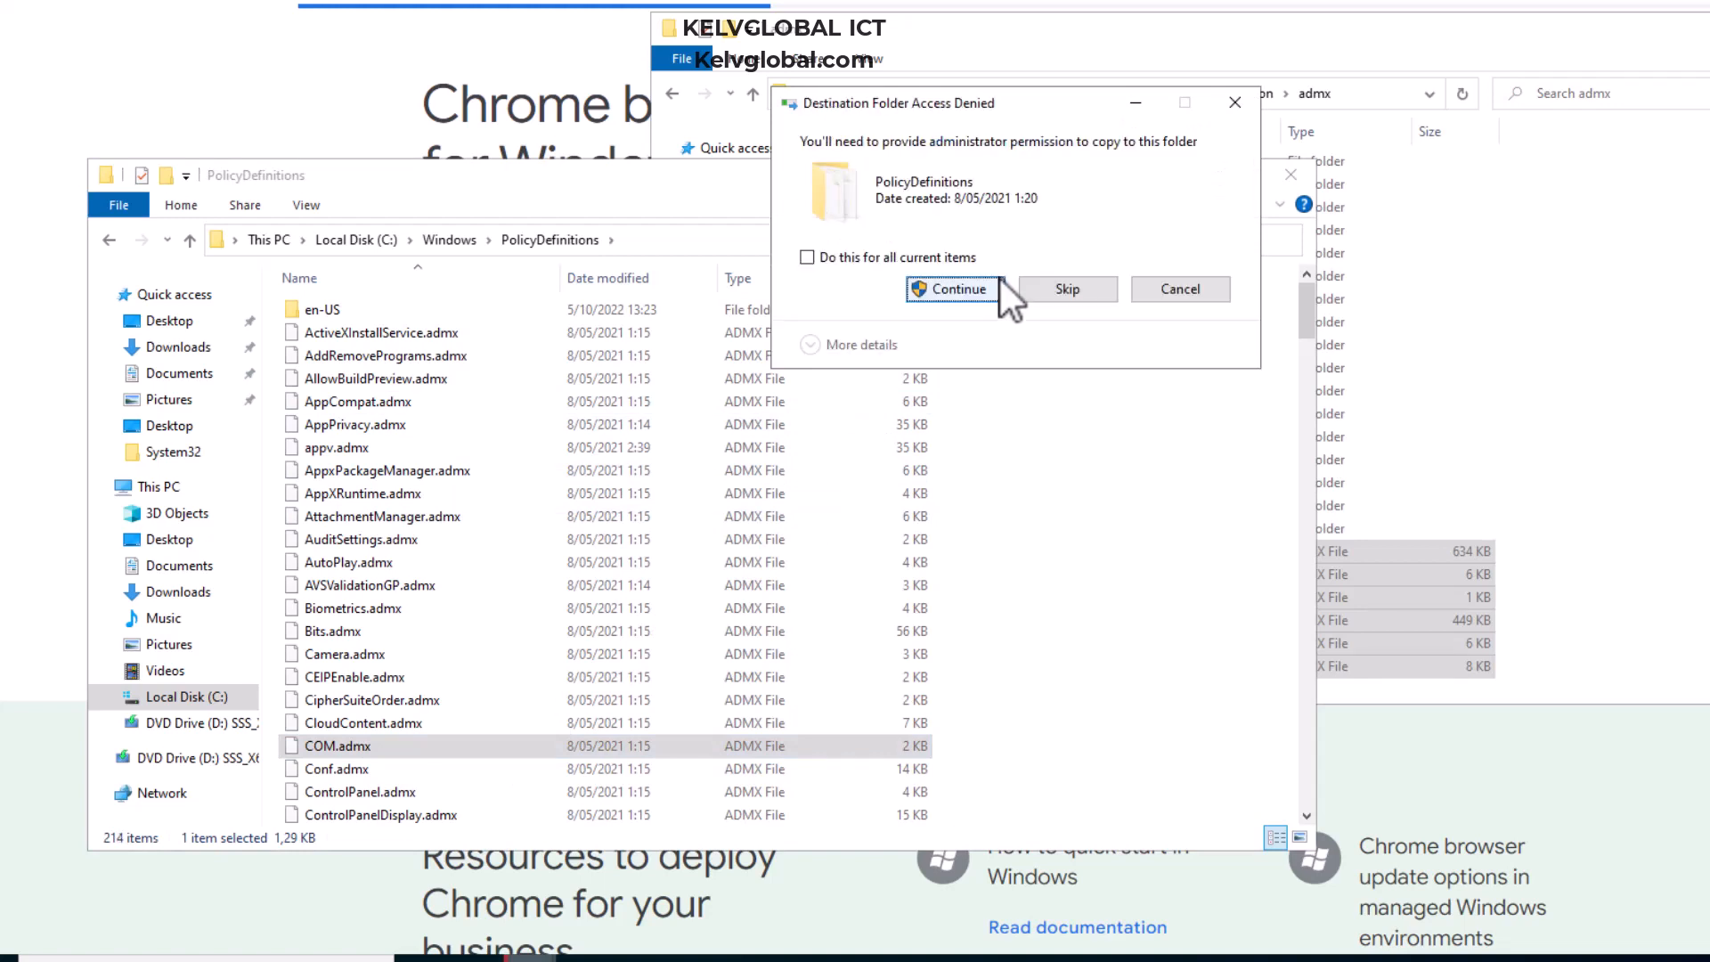
pyautogui.click(880, 258)
pyautogui.click(955, 294)
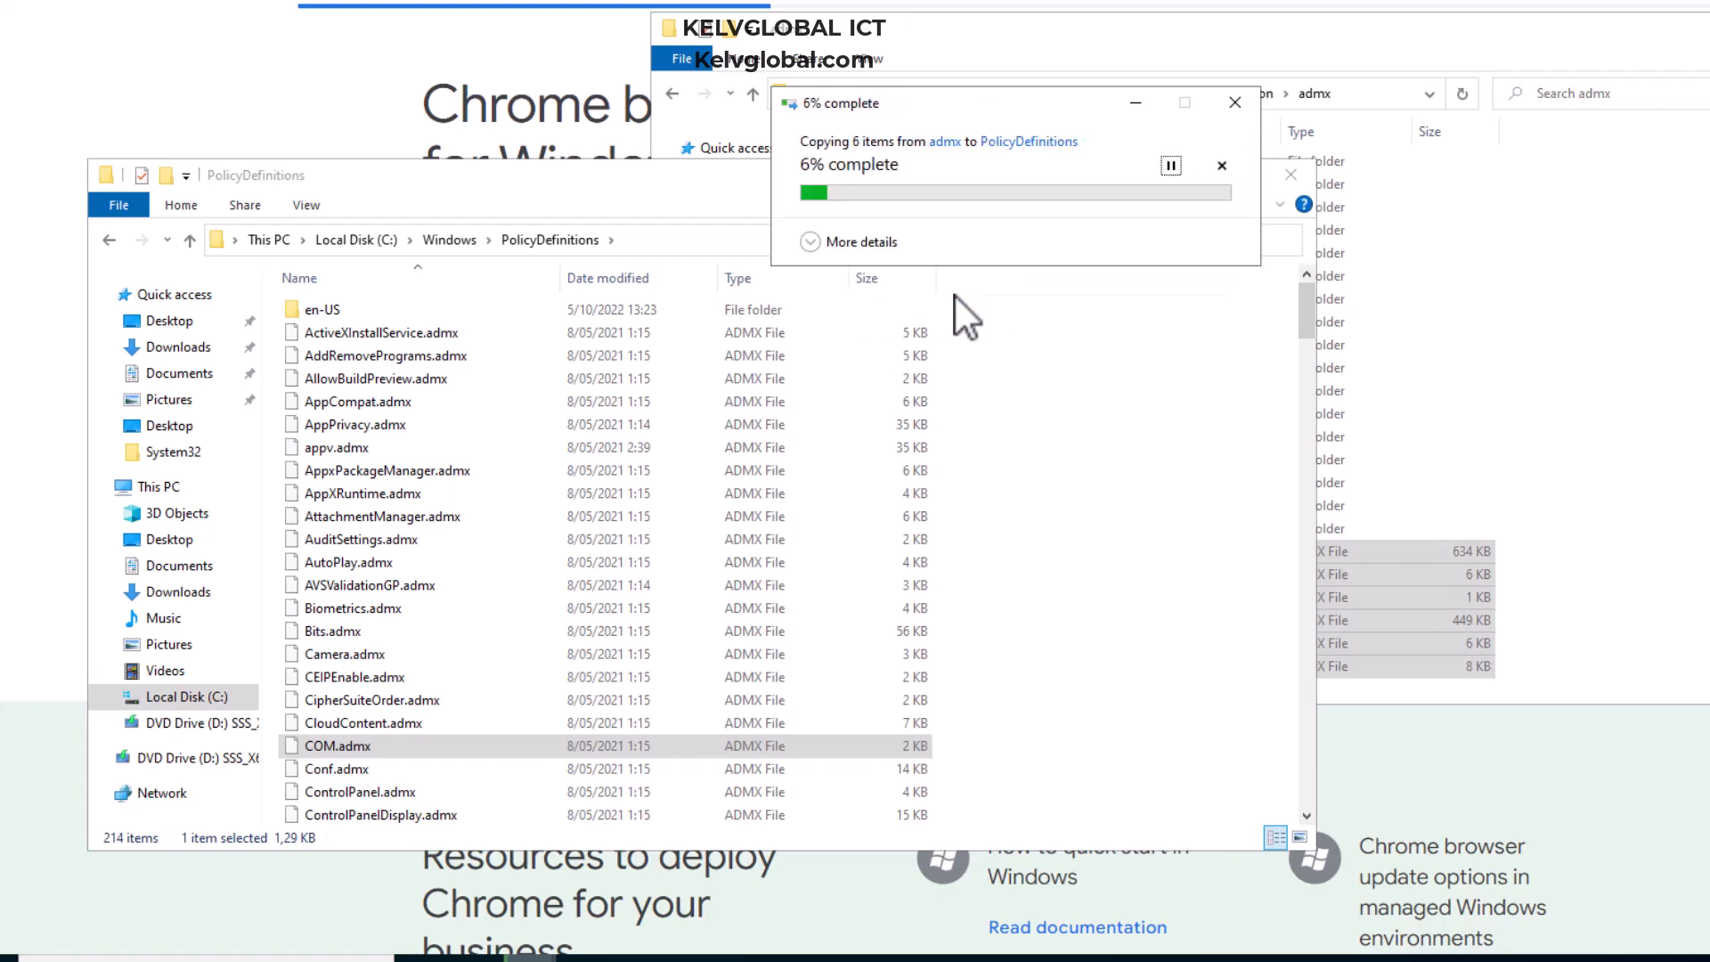
# - Open the en-US language folder inside the Chrome bundle's admx folder
pyautogui.click(692, 157)
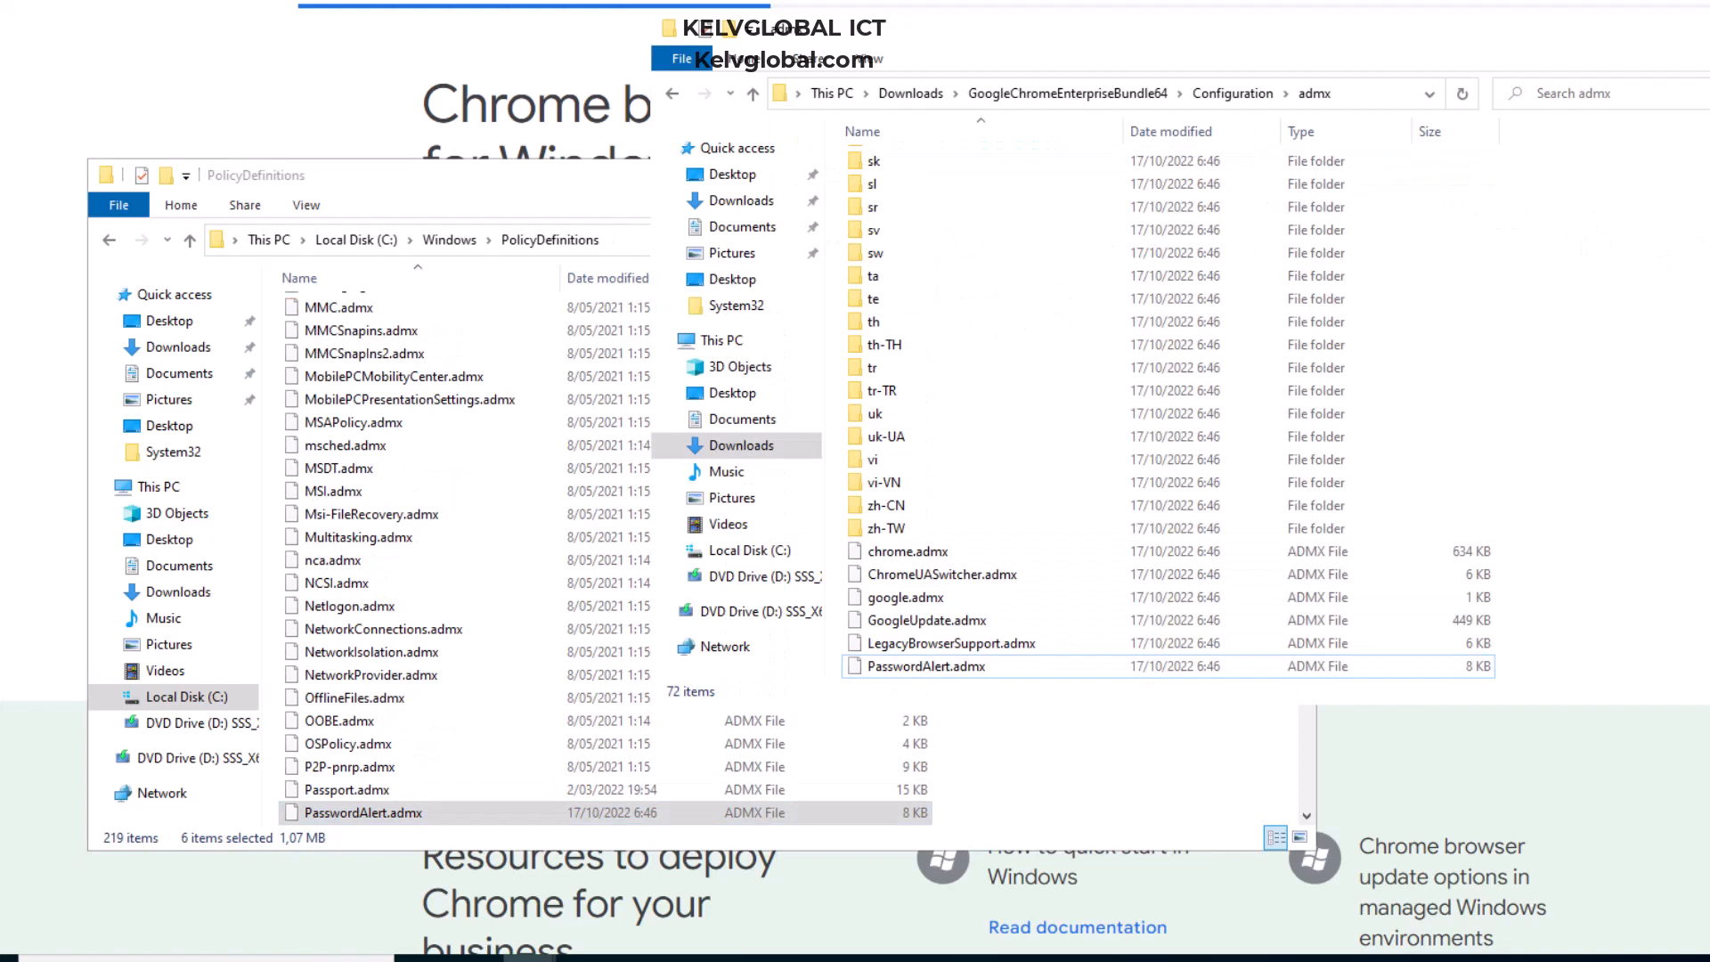
pyautogui.moveTo(1709, 535); pyautogui.dragTo(1709, 302)
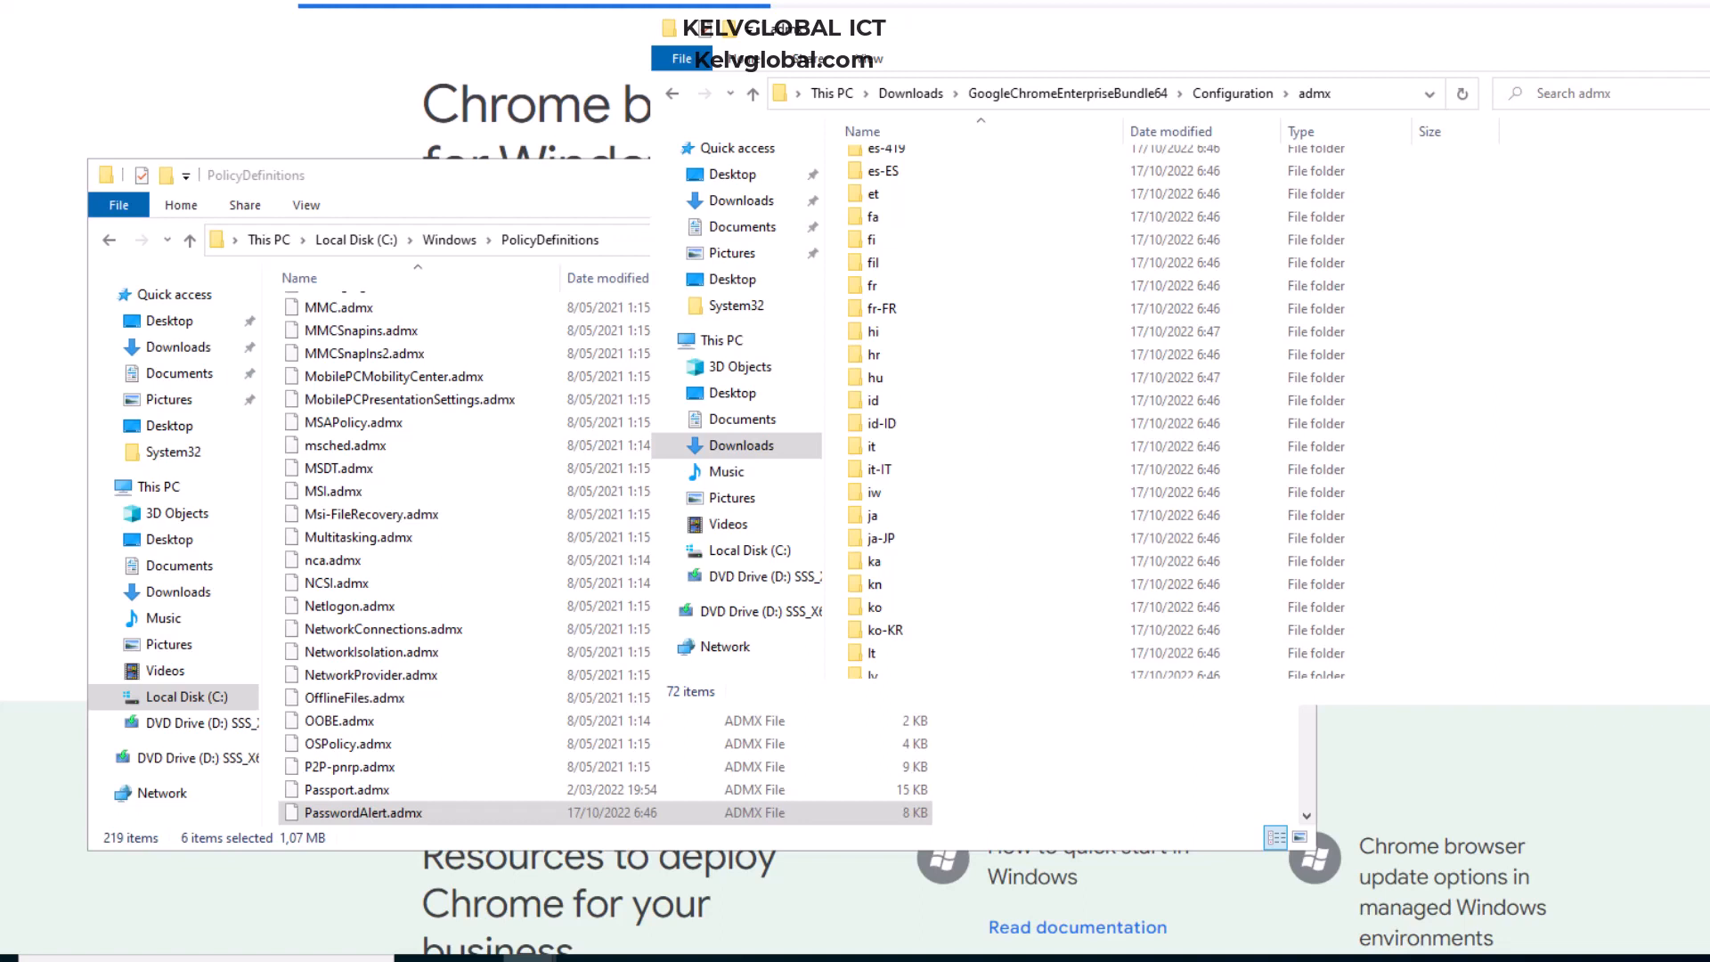
pyautogui.scroll(4, 1068, 410)
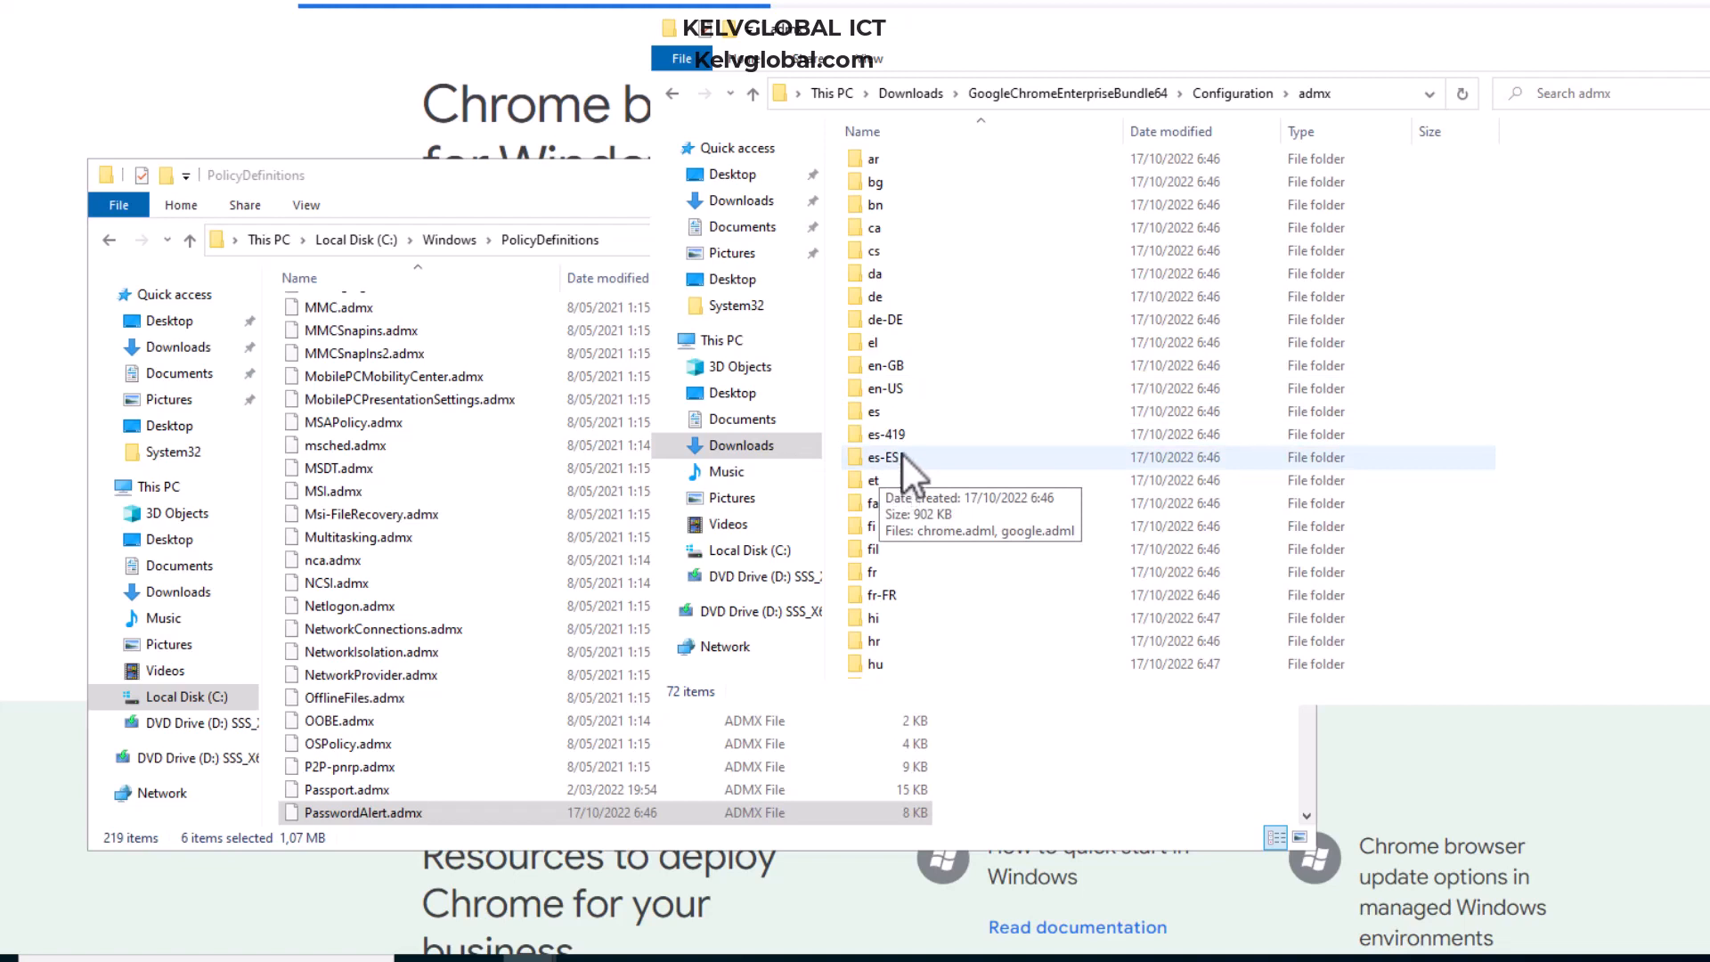
pyautogui.click(900, 392)
pyautogui.doubleClick(902, 394)
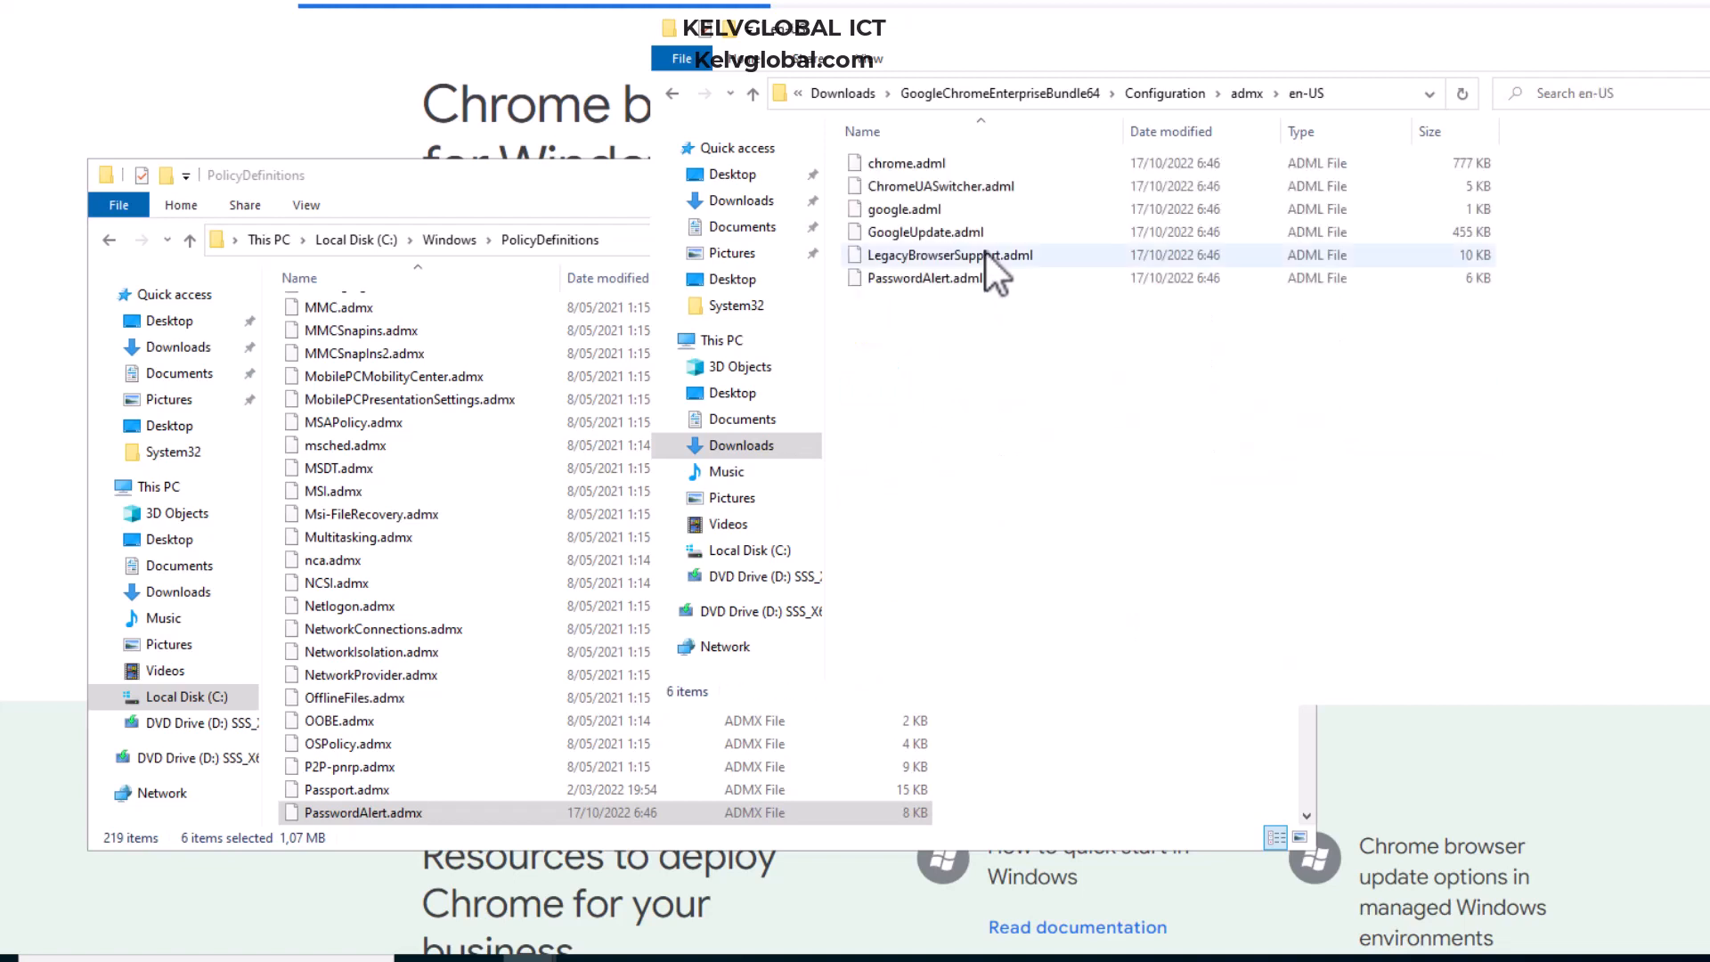
# - Copy all the ADML files from the bundle's en-US folder into C:\Windows\PolicyDefinitions\en-US, granting administrator permission
pyautogui.click(931, 167)
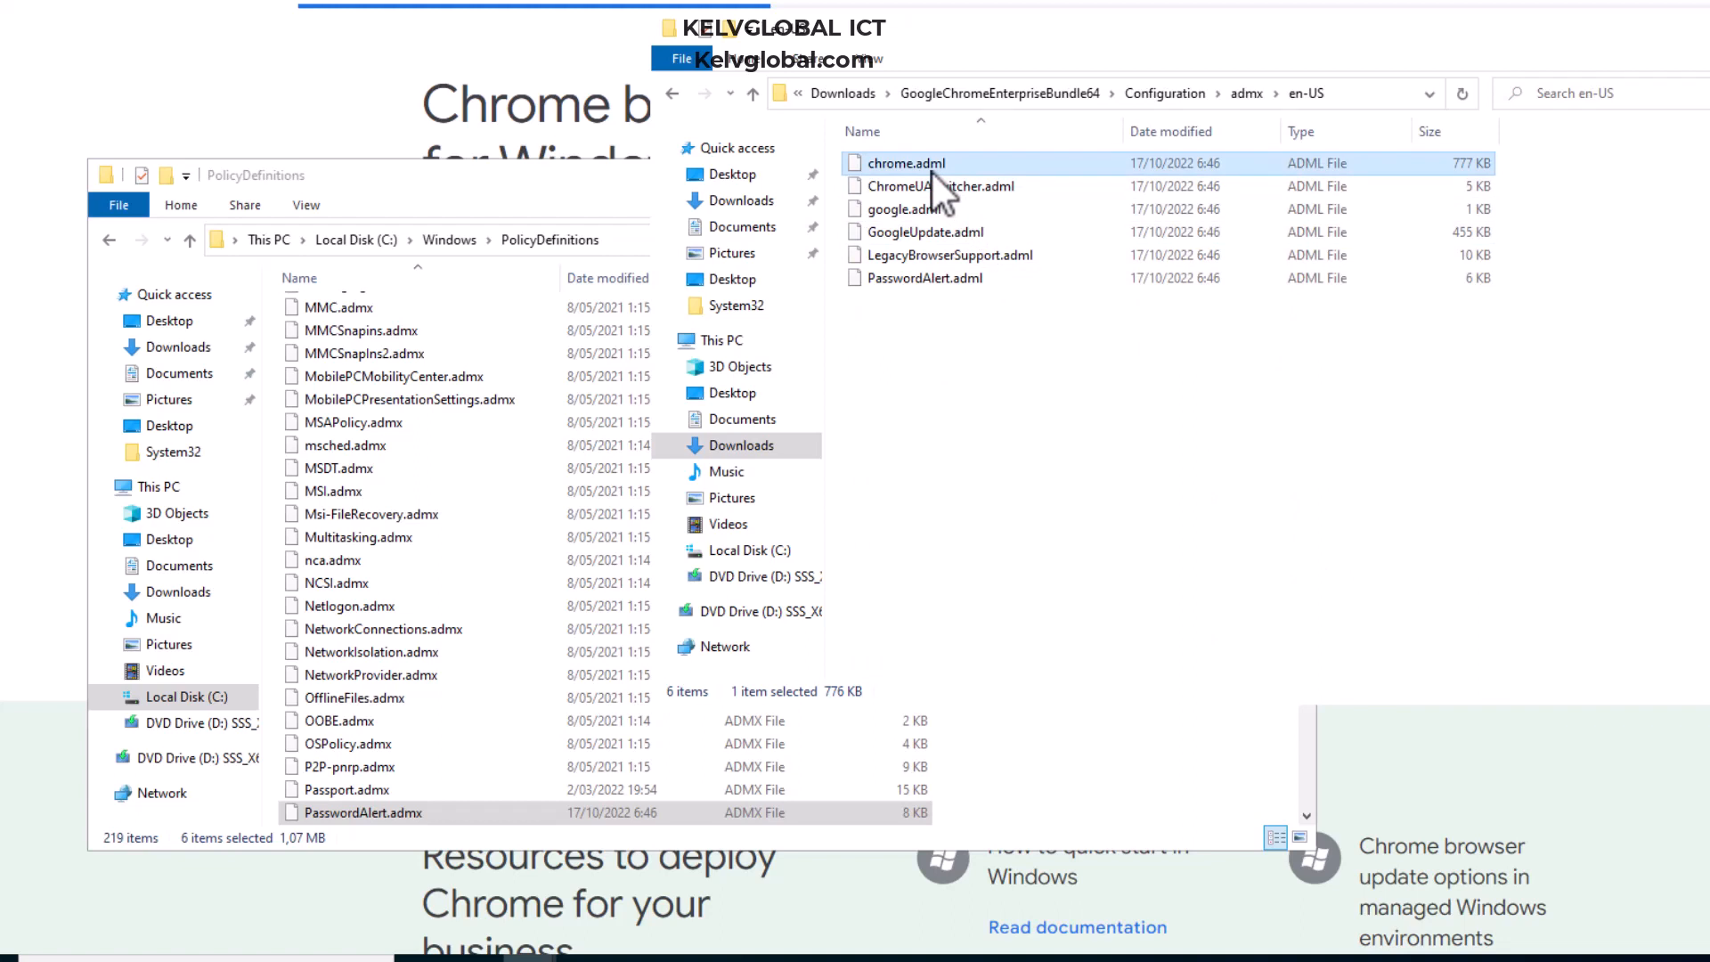
pyautogui.hotkey('ctrl', 'a')
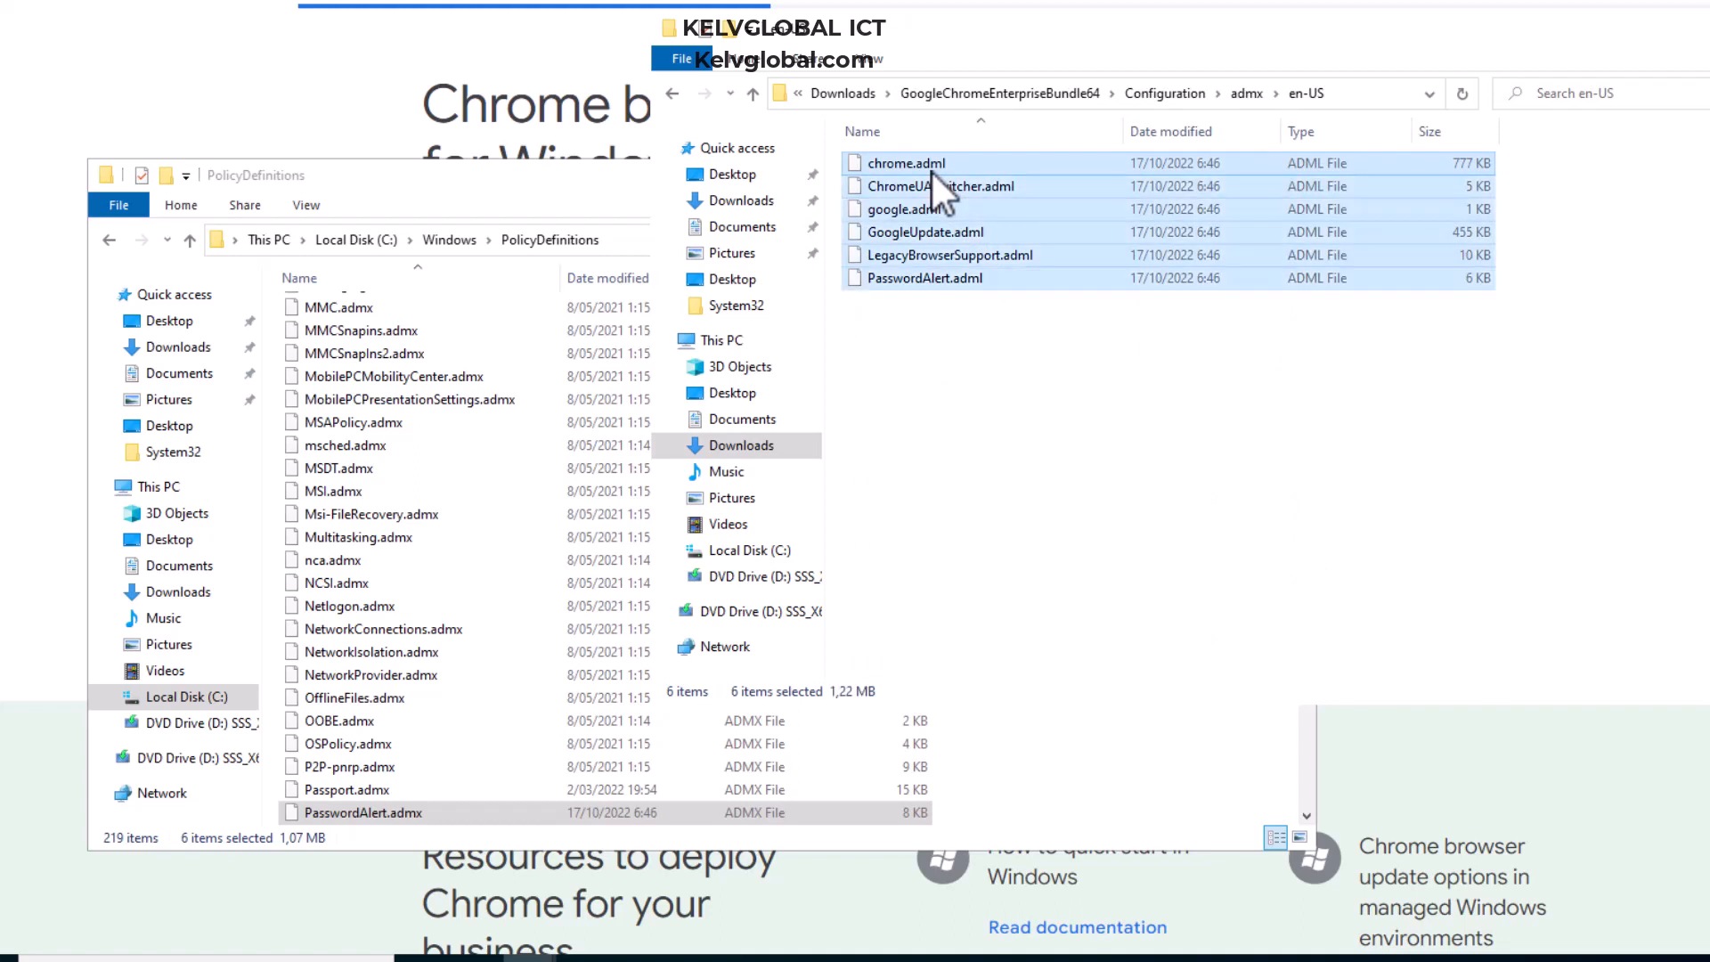
pyautogui.click(481, 422)
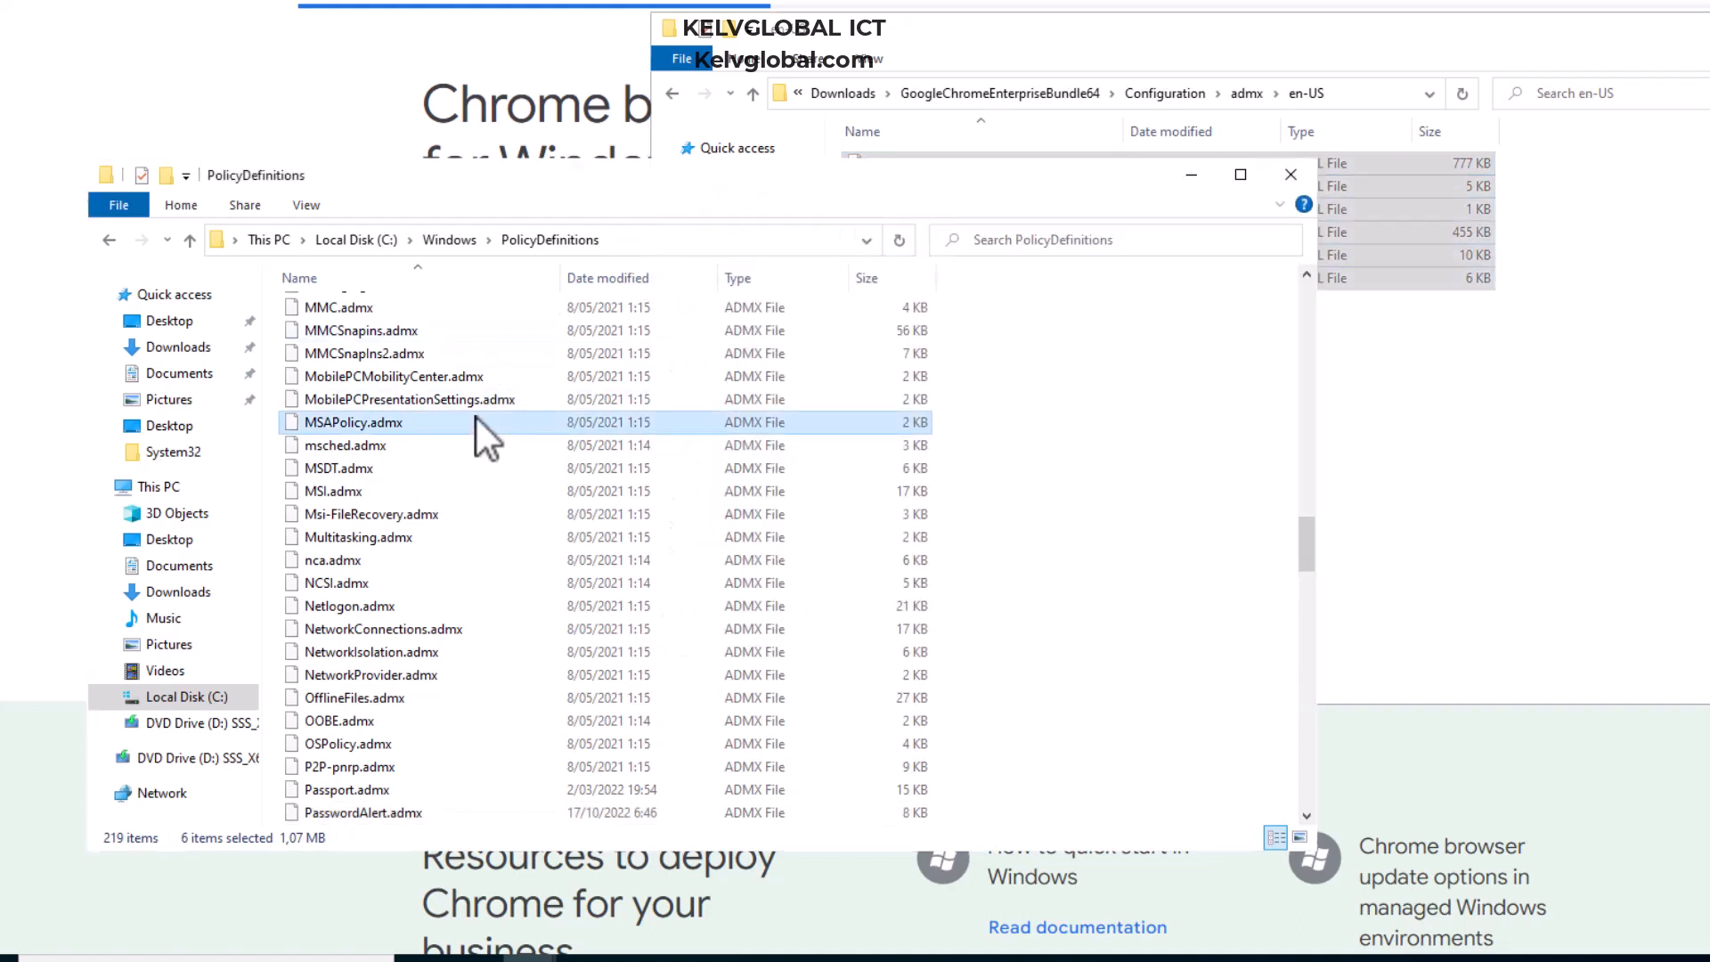
pyautogui.moveTo(1308, 531); pyautogui.dragTo(1302, 276)
pyautogui.doubleClick(319, 310)
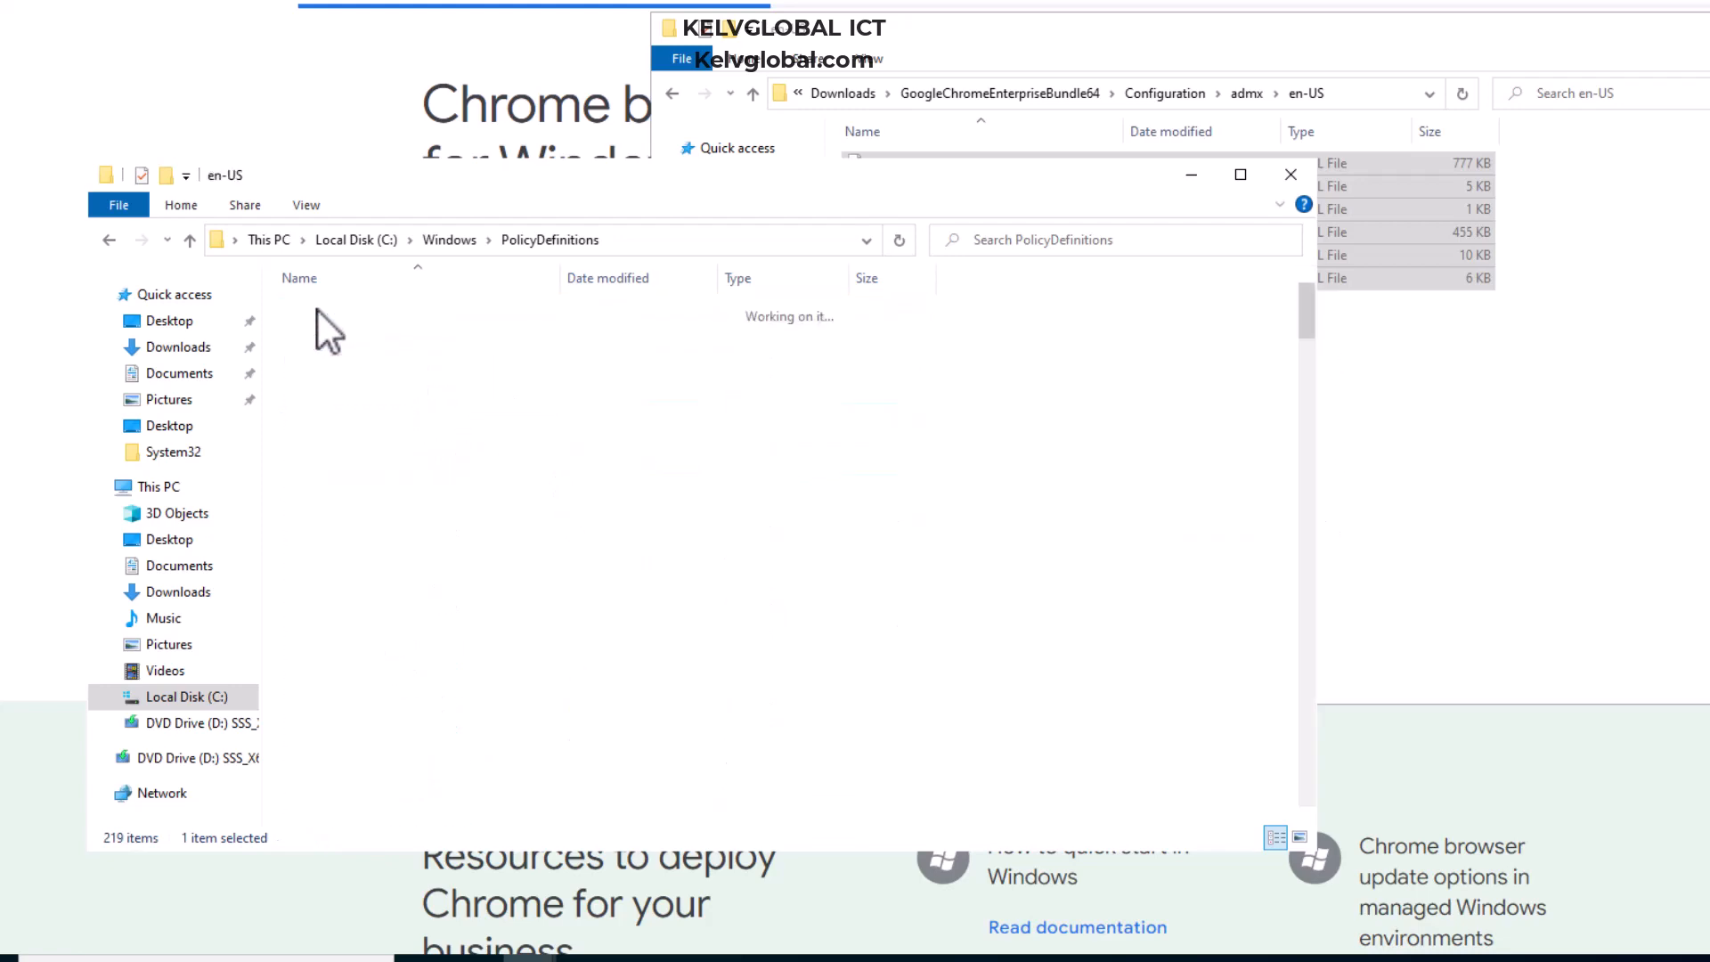
pyautogui.click(774, 475)
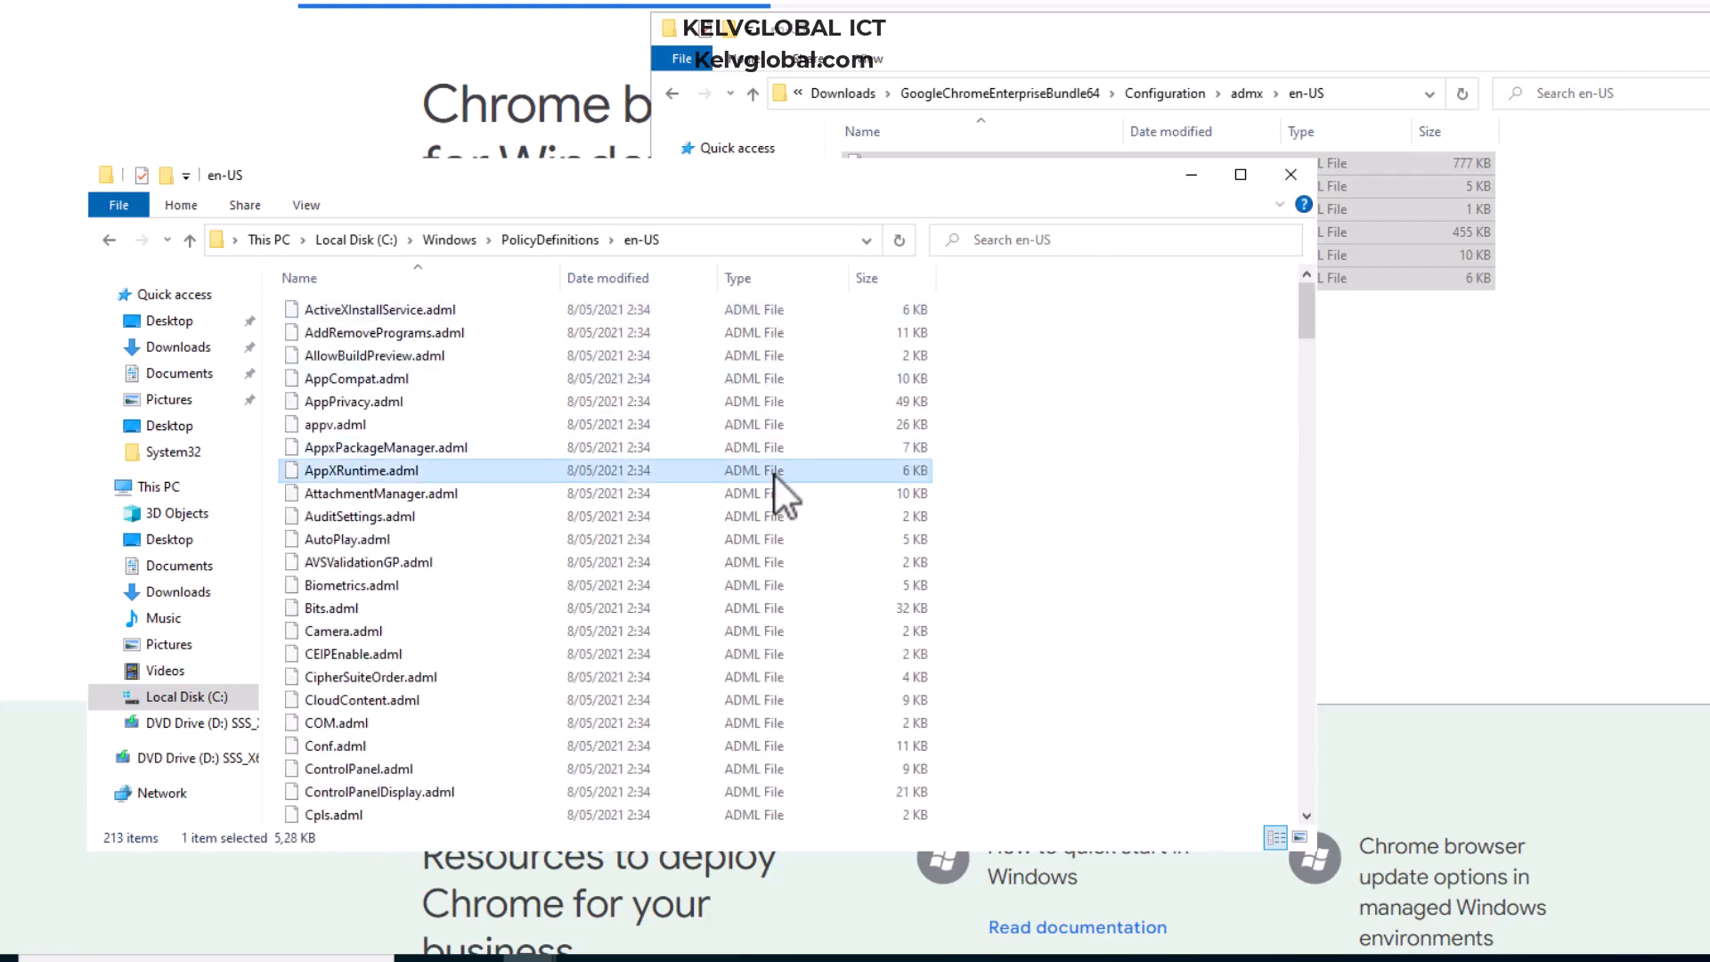
pyautogui.hotkey('ctrl', 'v')
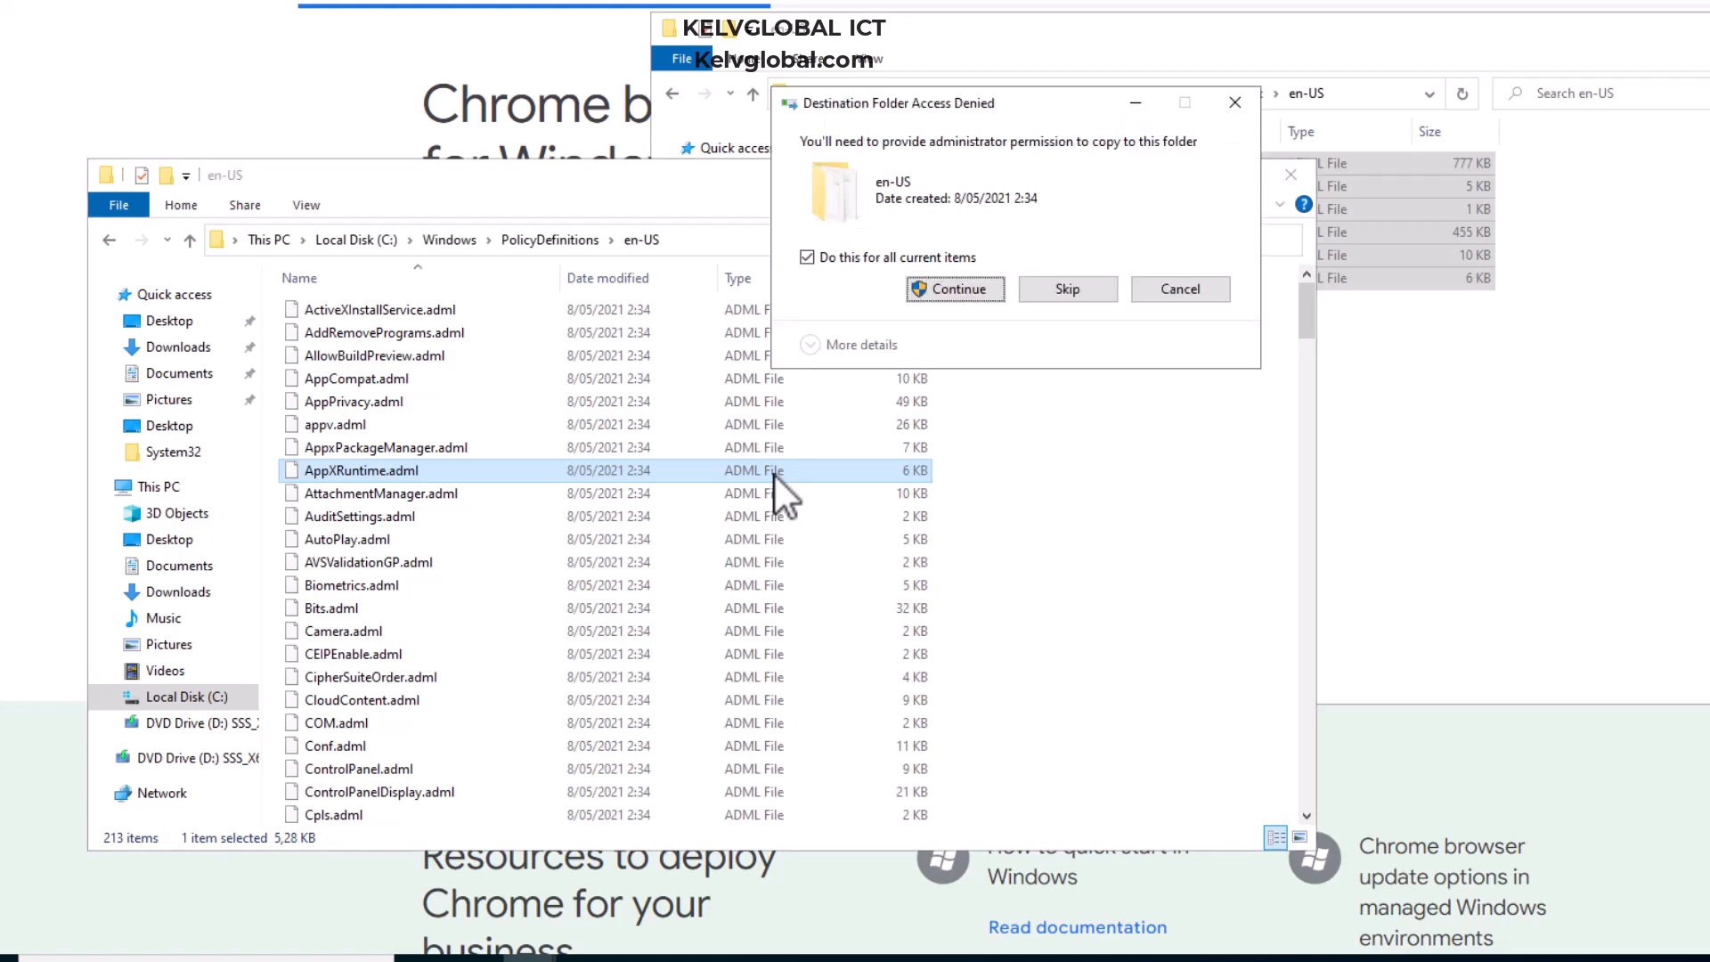
pyautogui.click(958, 292)
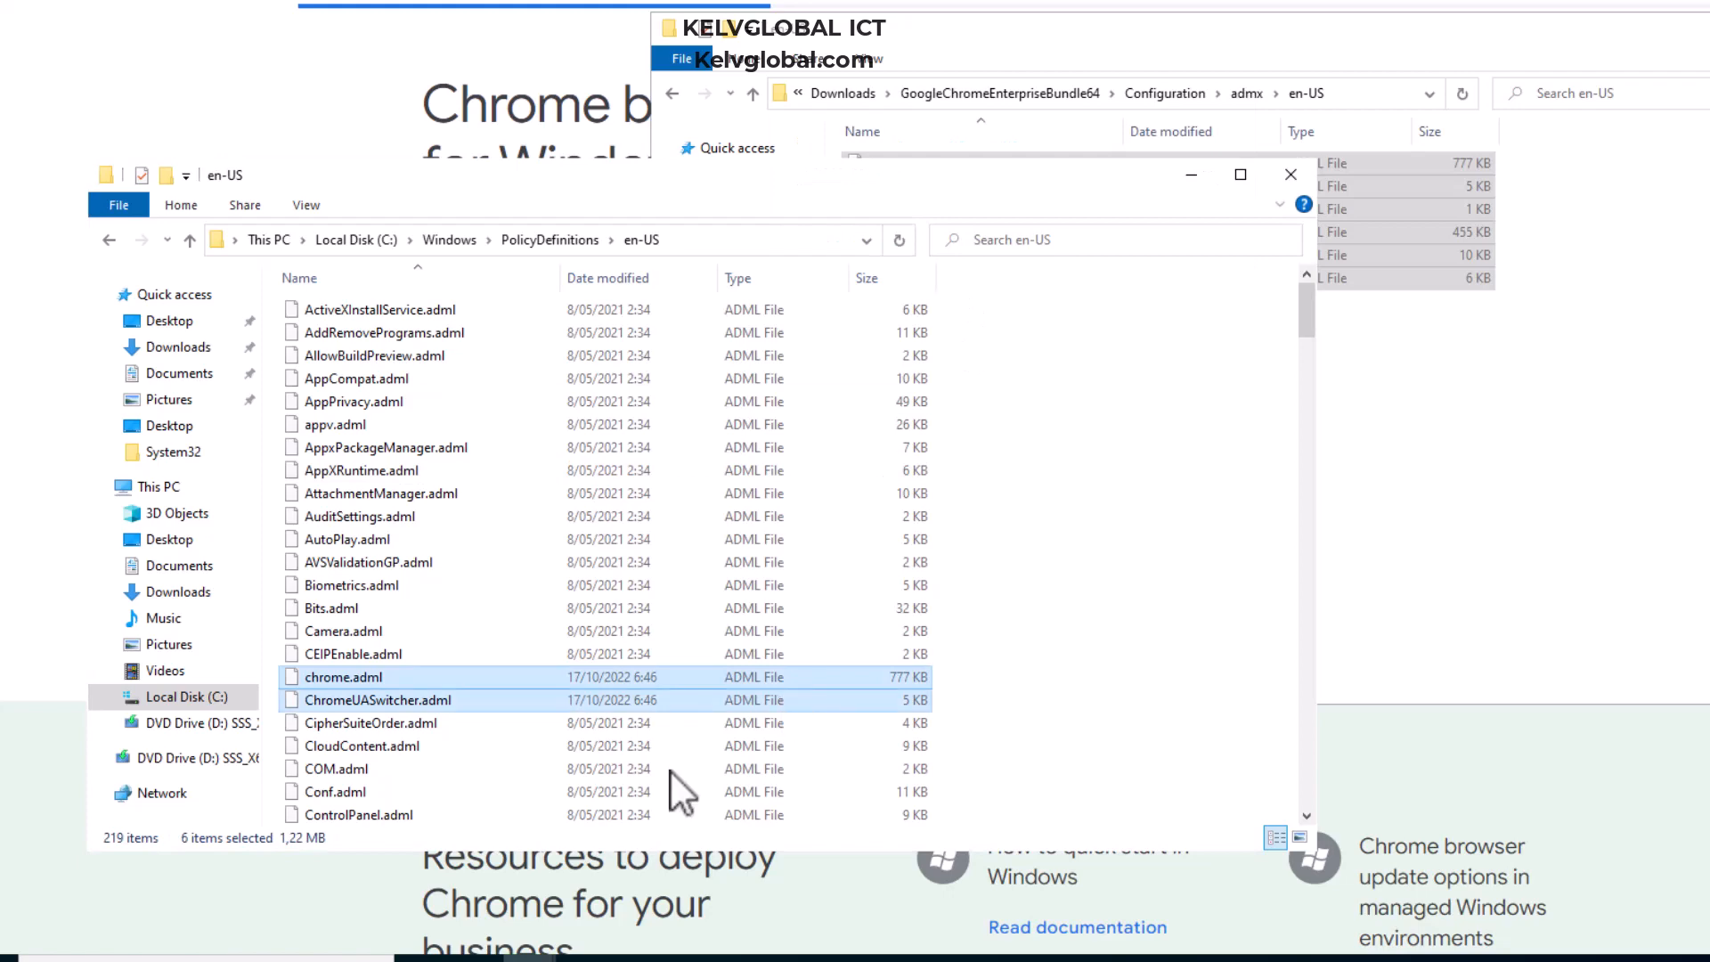
# - Switch to Server Manager and launch the Group Policy Management console
pyautogui.click(530, 959)
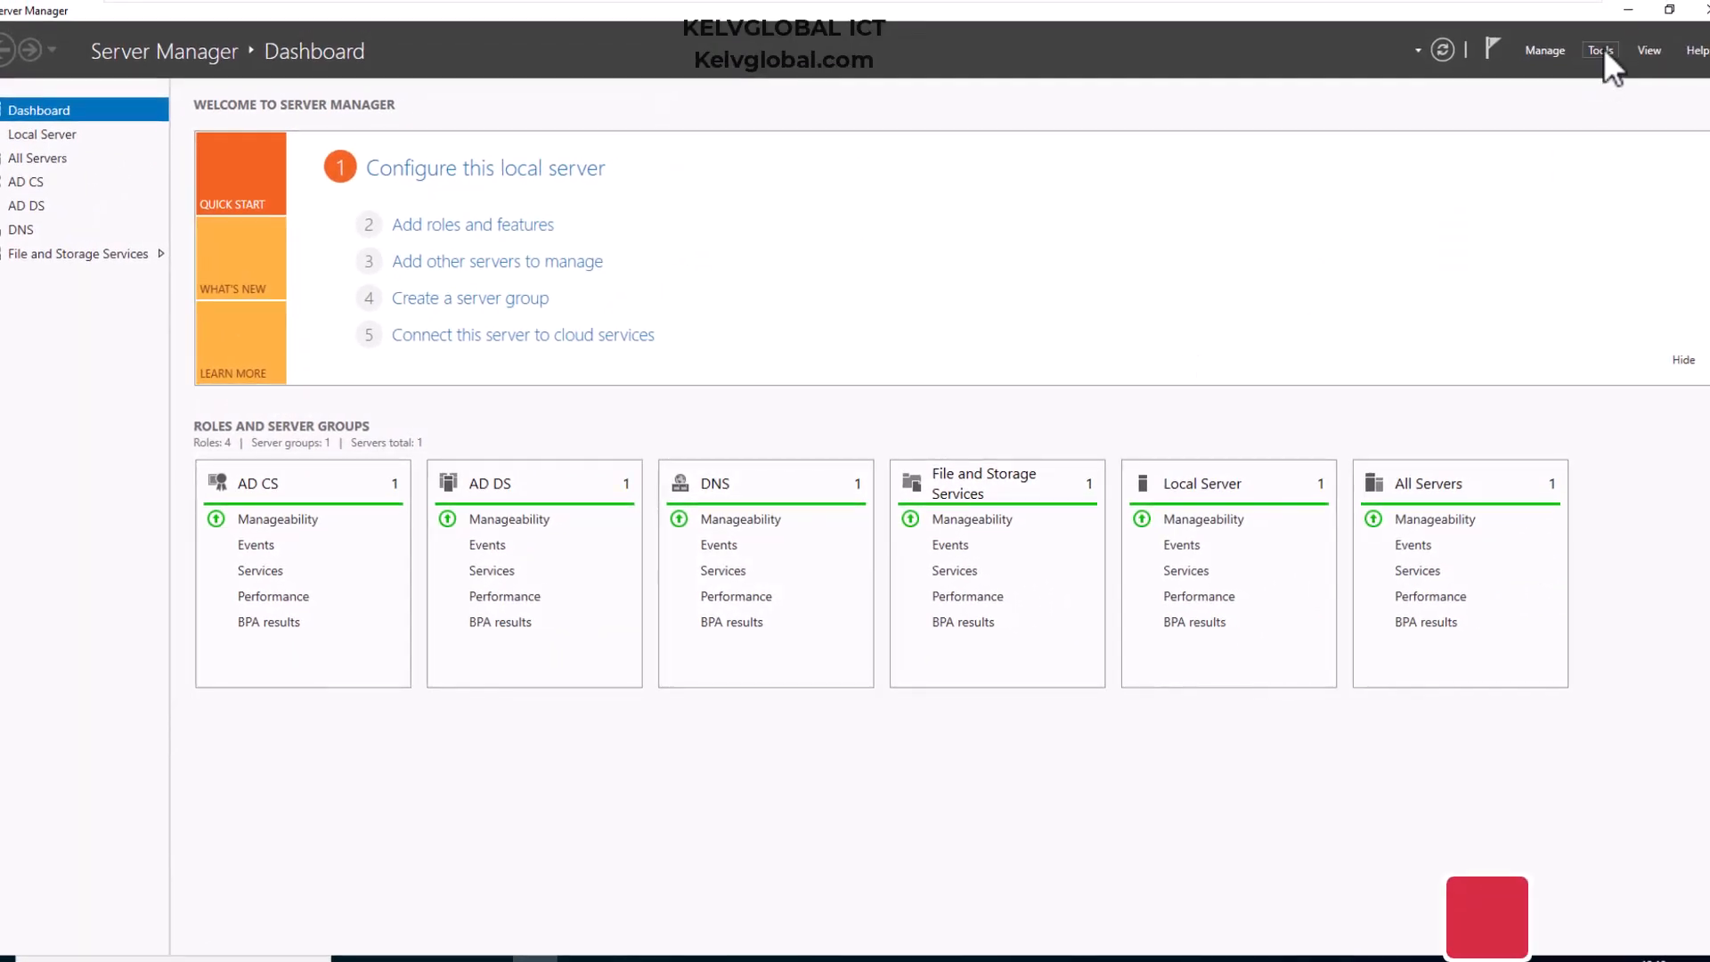
pyautogui.click(1600, 50)
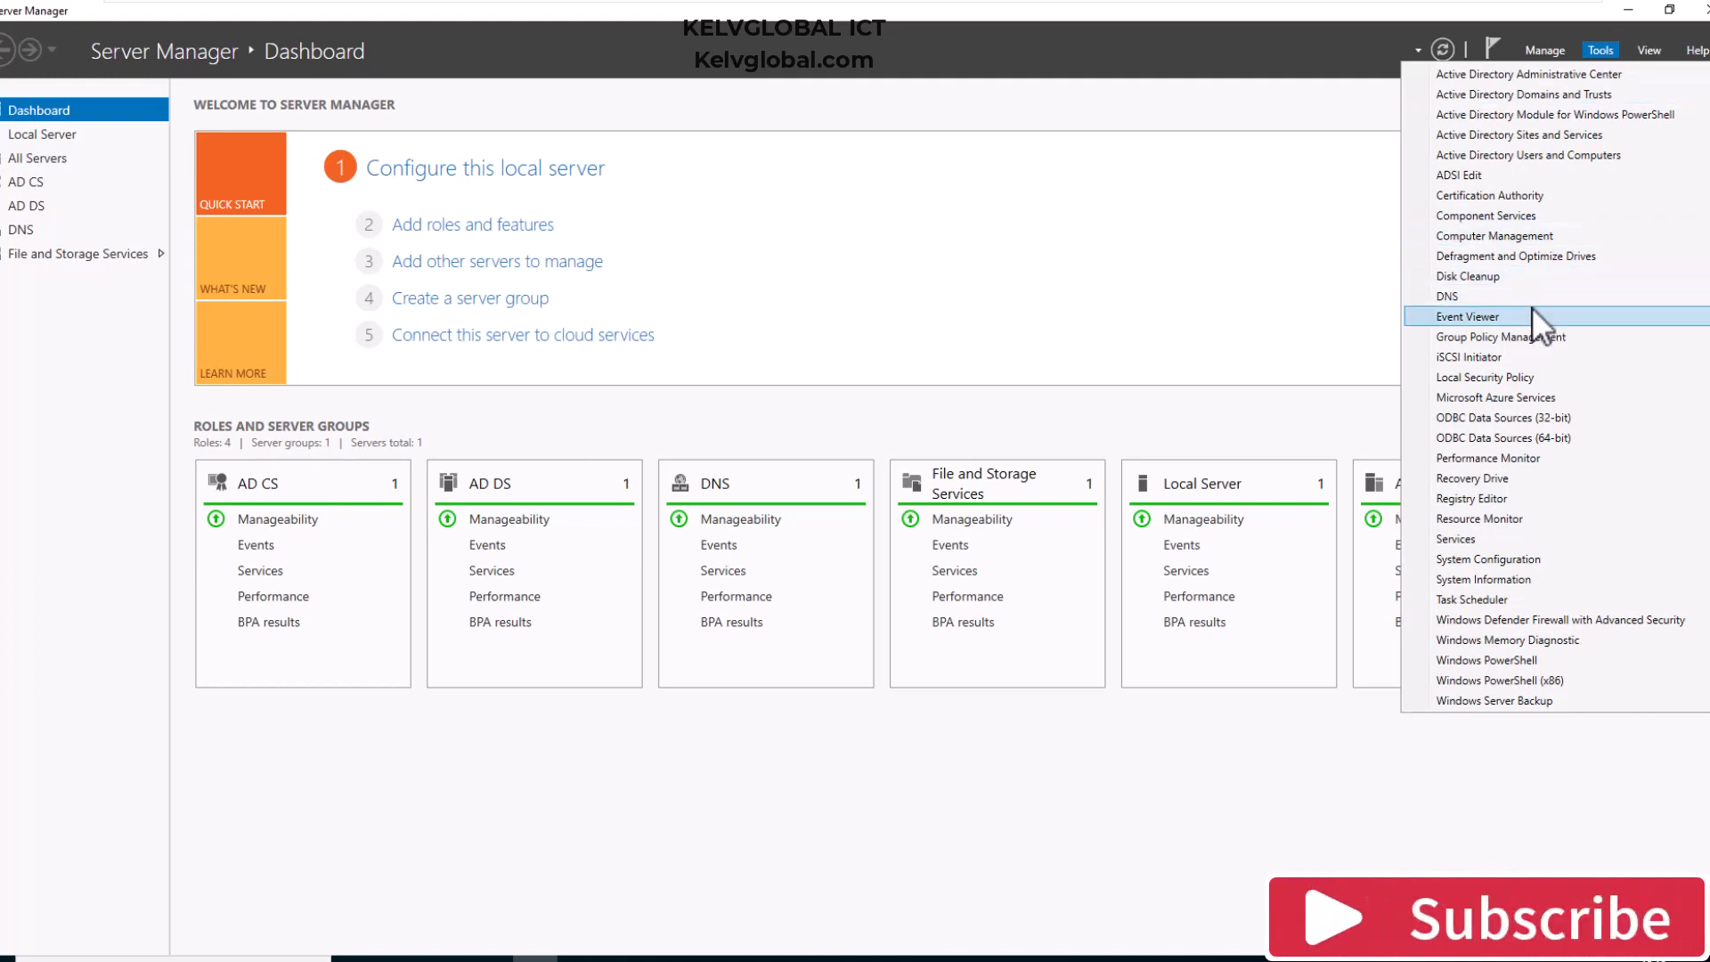
pyautogui.click(1507, 338)
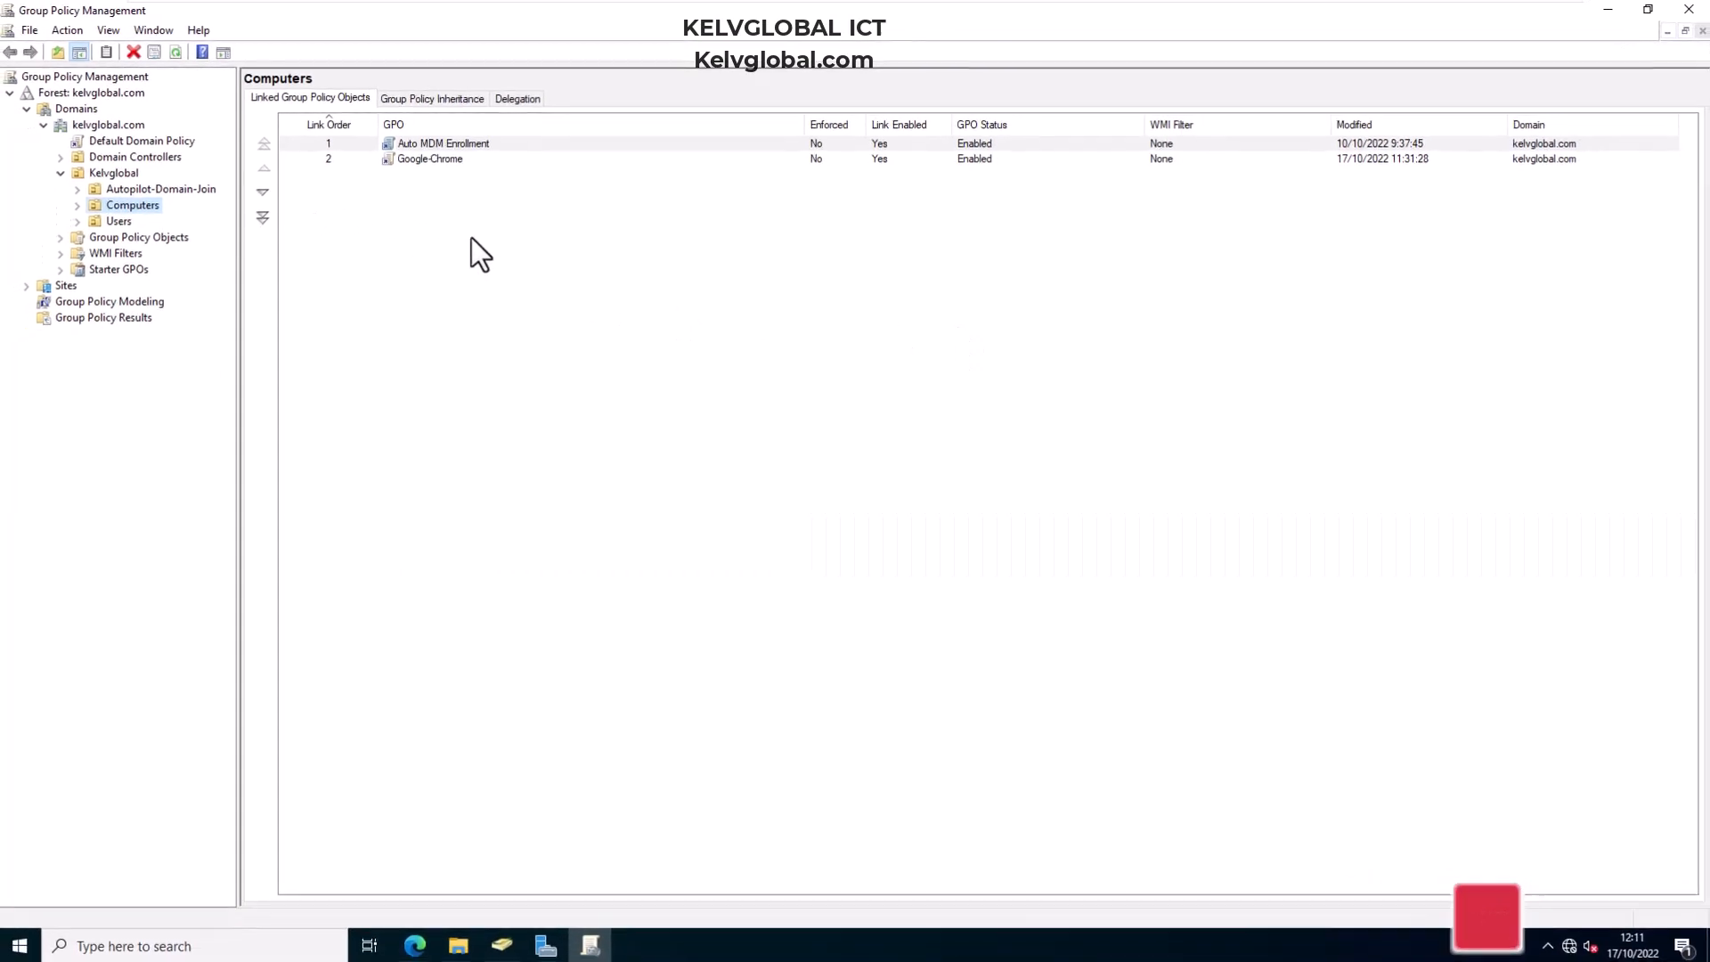
# - Open the Default Domain Policy for editing, expand Administrative Templates under the Computer Configuration policies, and maximize the editor
pyautogui.rightClick(113, 140)
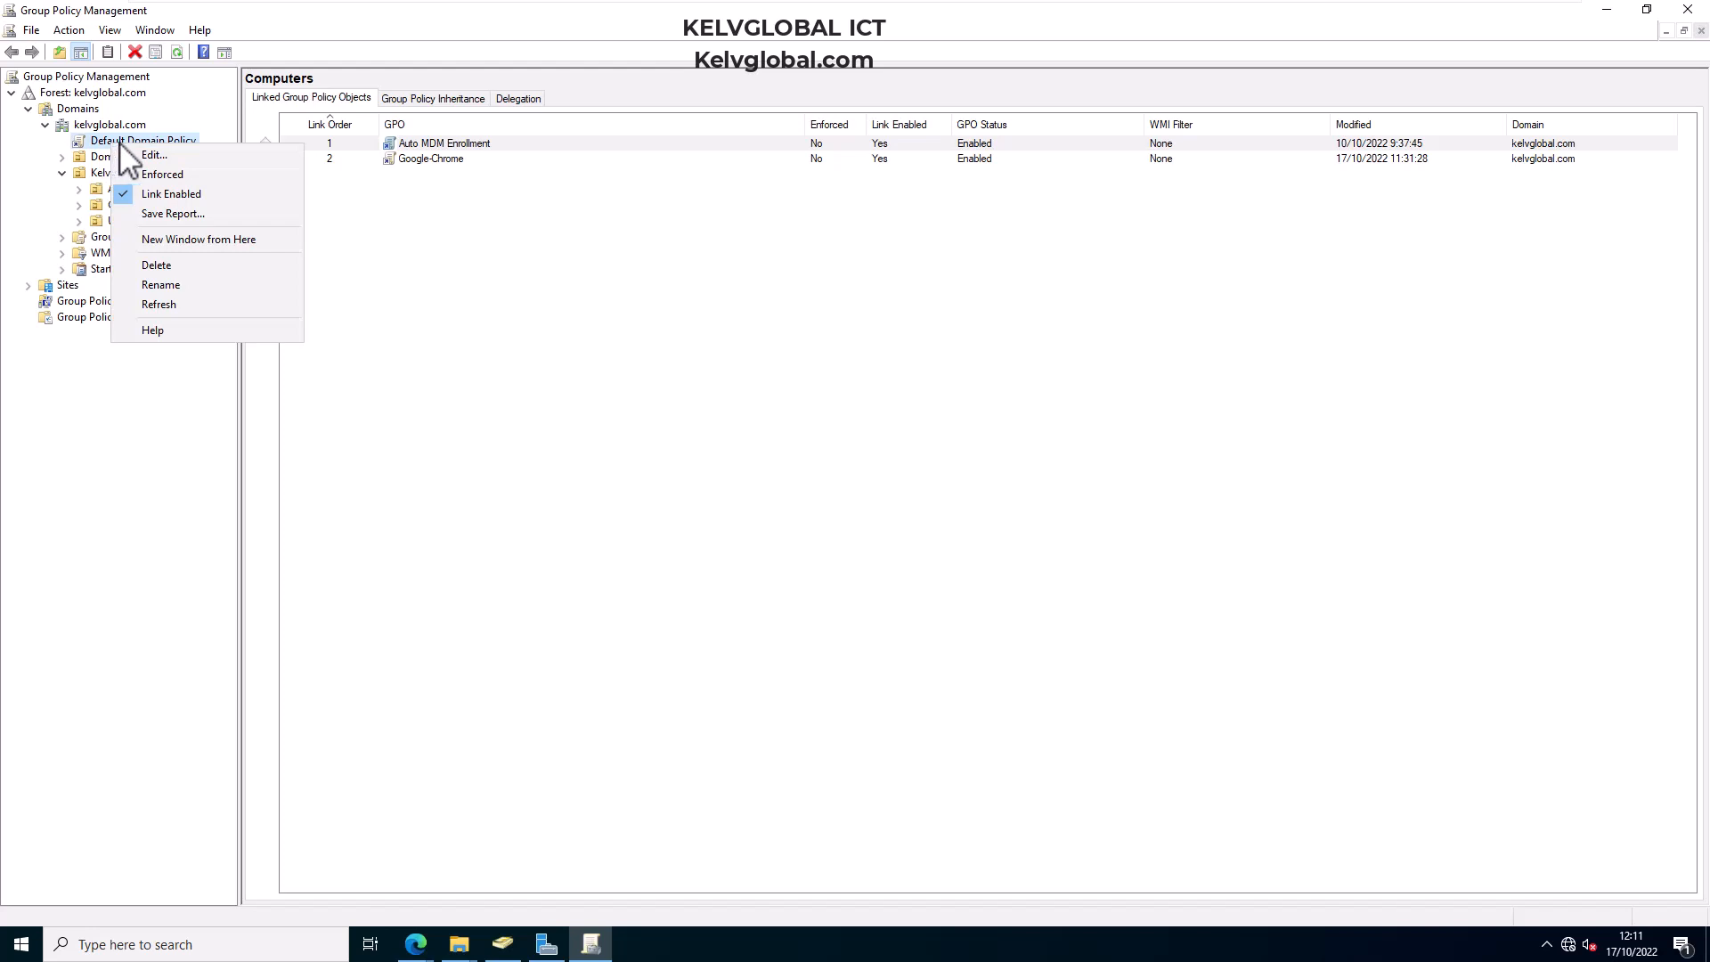
pyautogui.press('Escape')
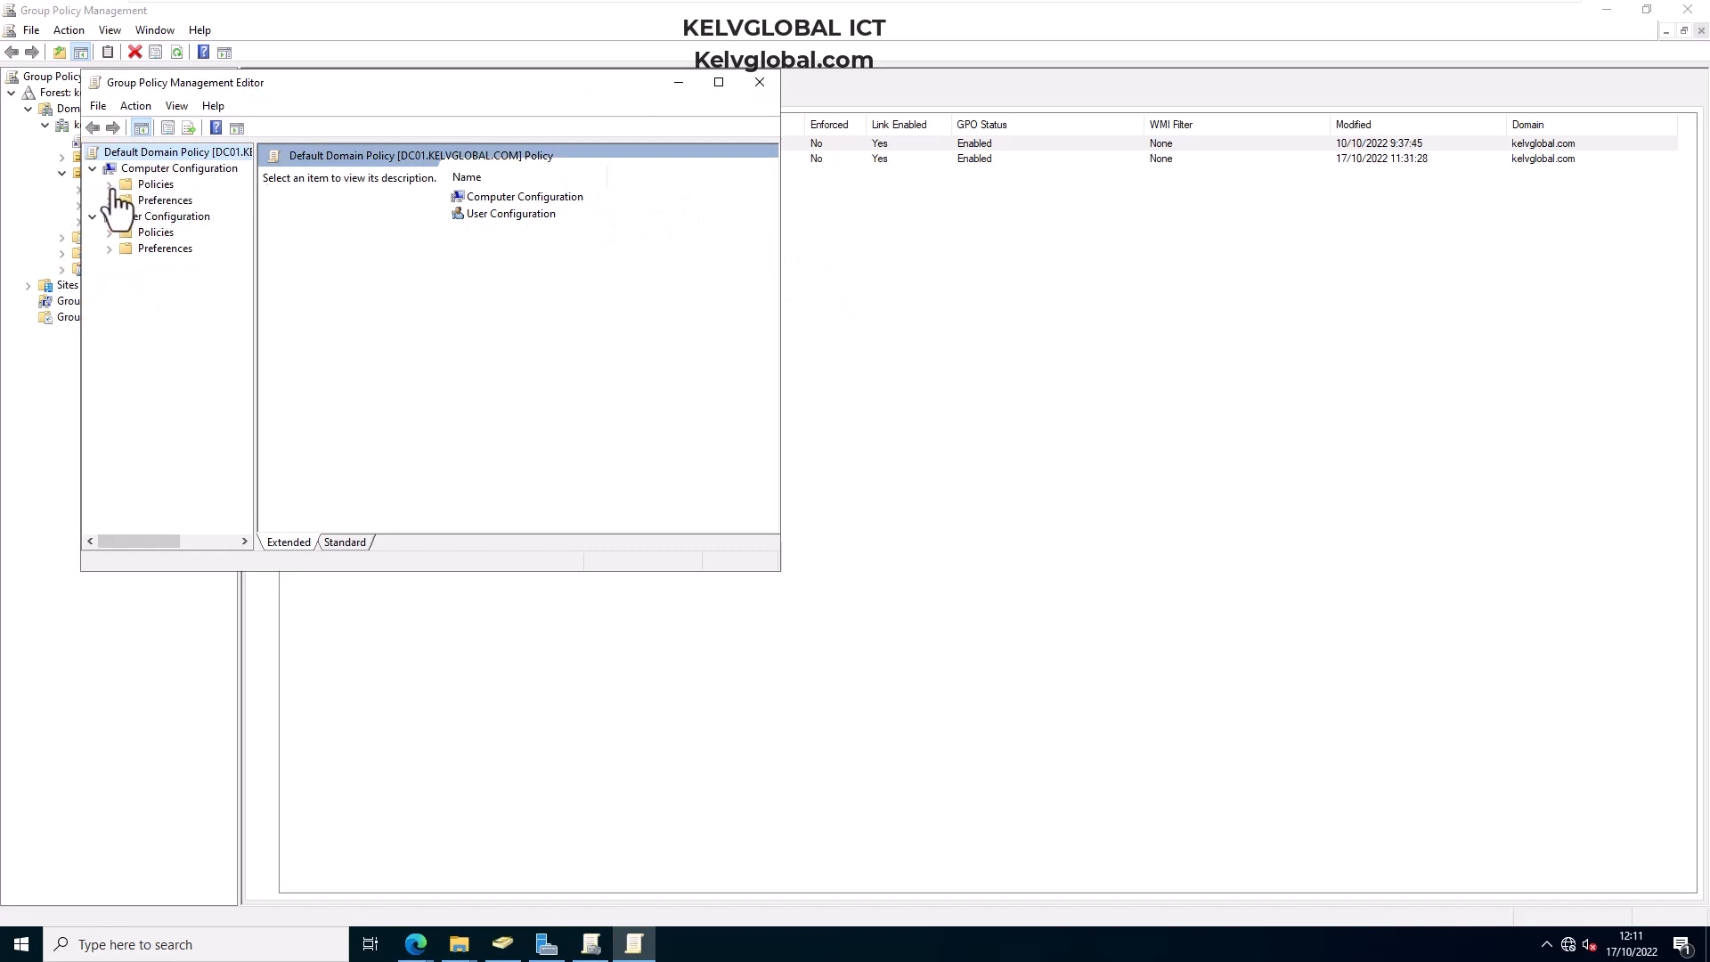
pyautogui.click(110, 184)
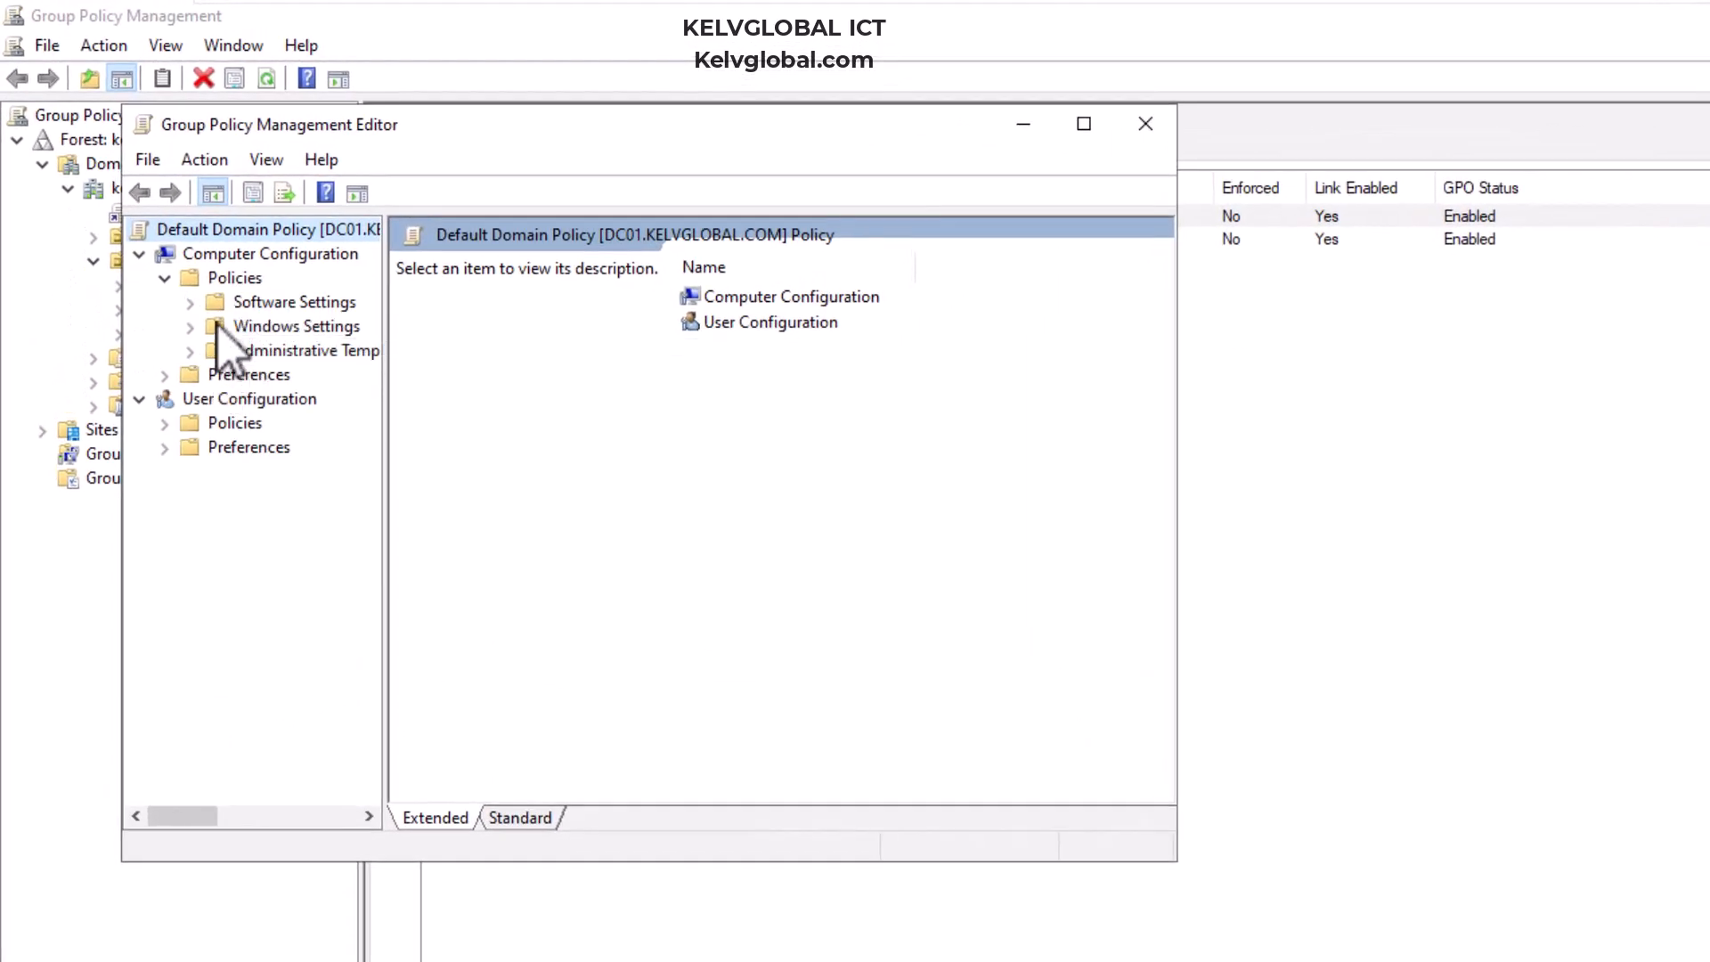
pyautogui.click(192, 351)
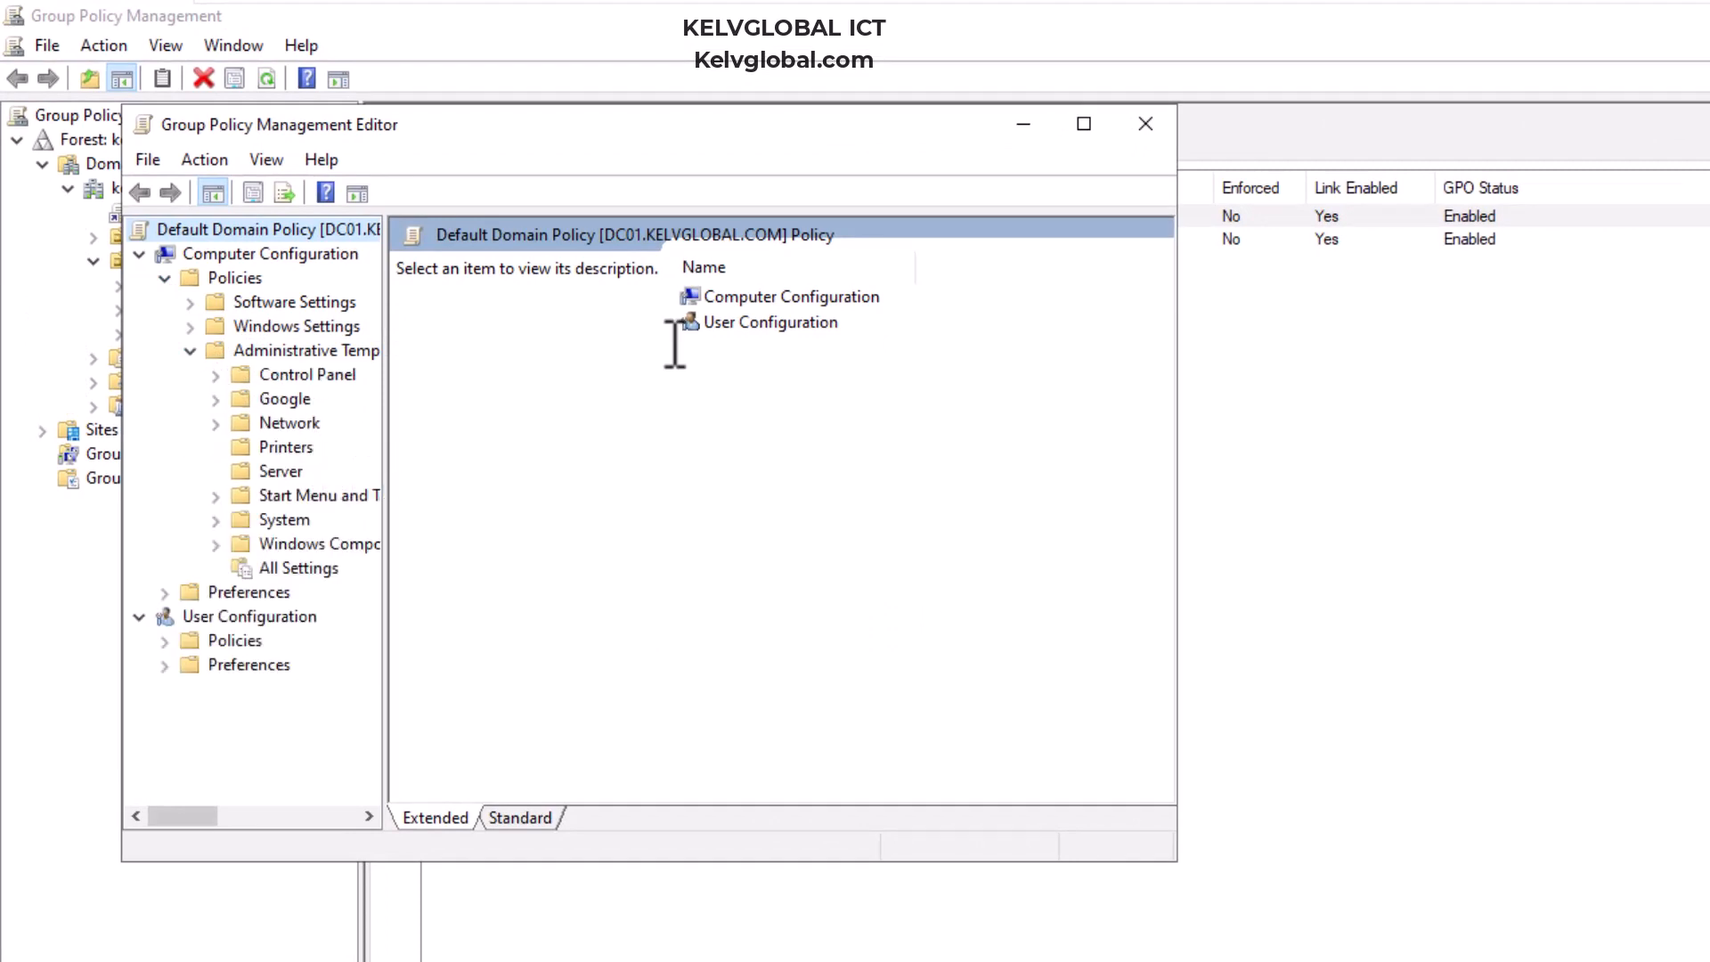
pyautogui.click(1083, 124)
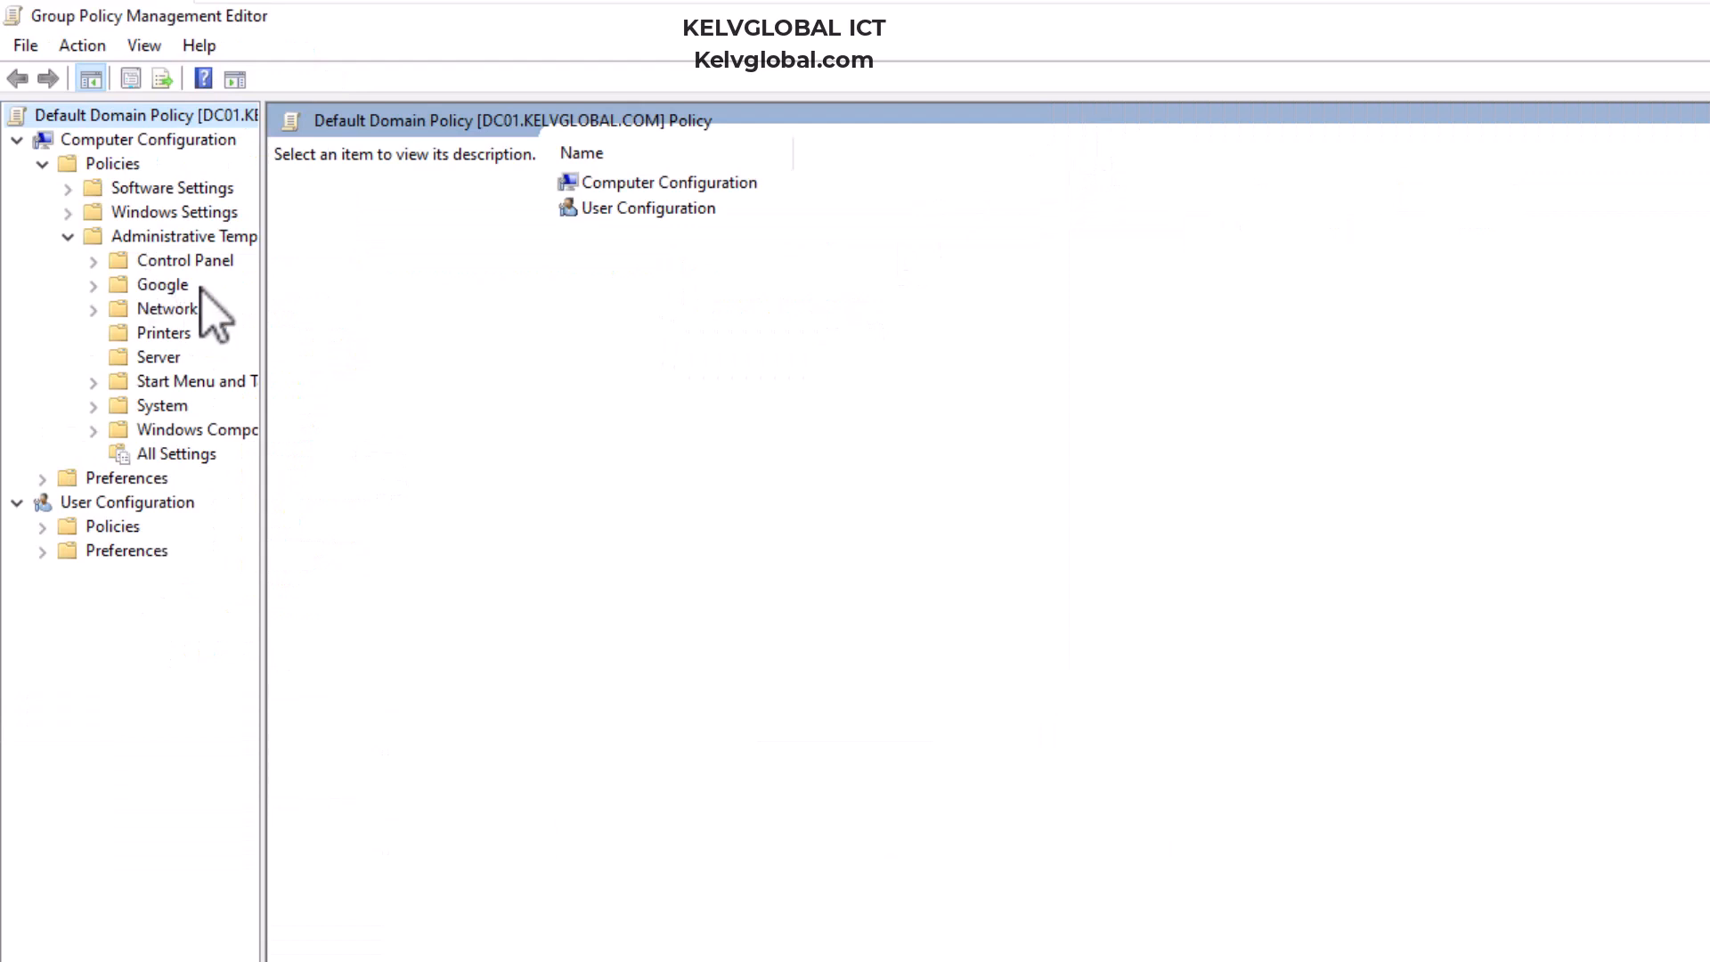
# - Expand the Google folder and its Google Update subfolder under the computer Administrative Templates, widening the tree so full folder names can be read
pyautogui.click(95, 286)
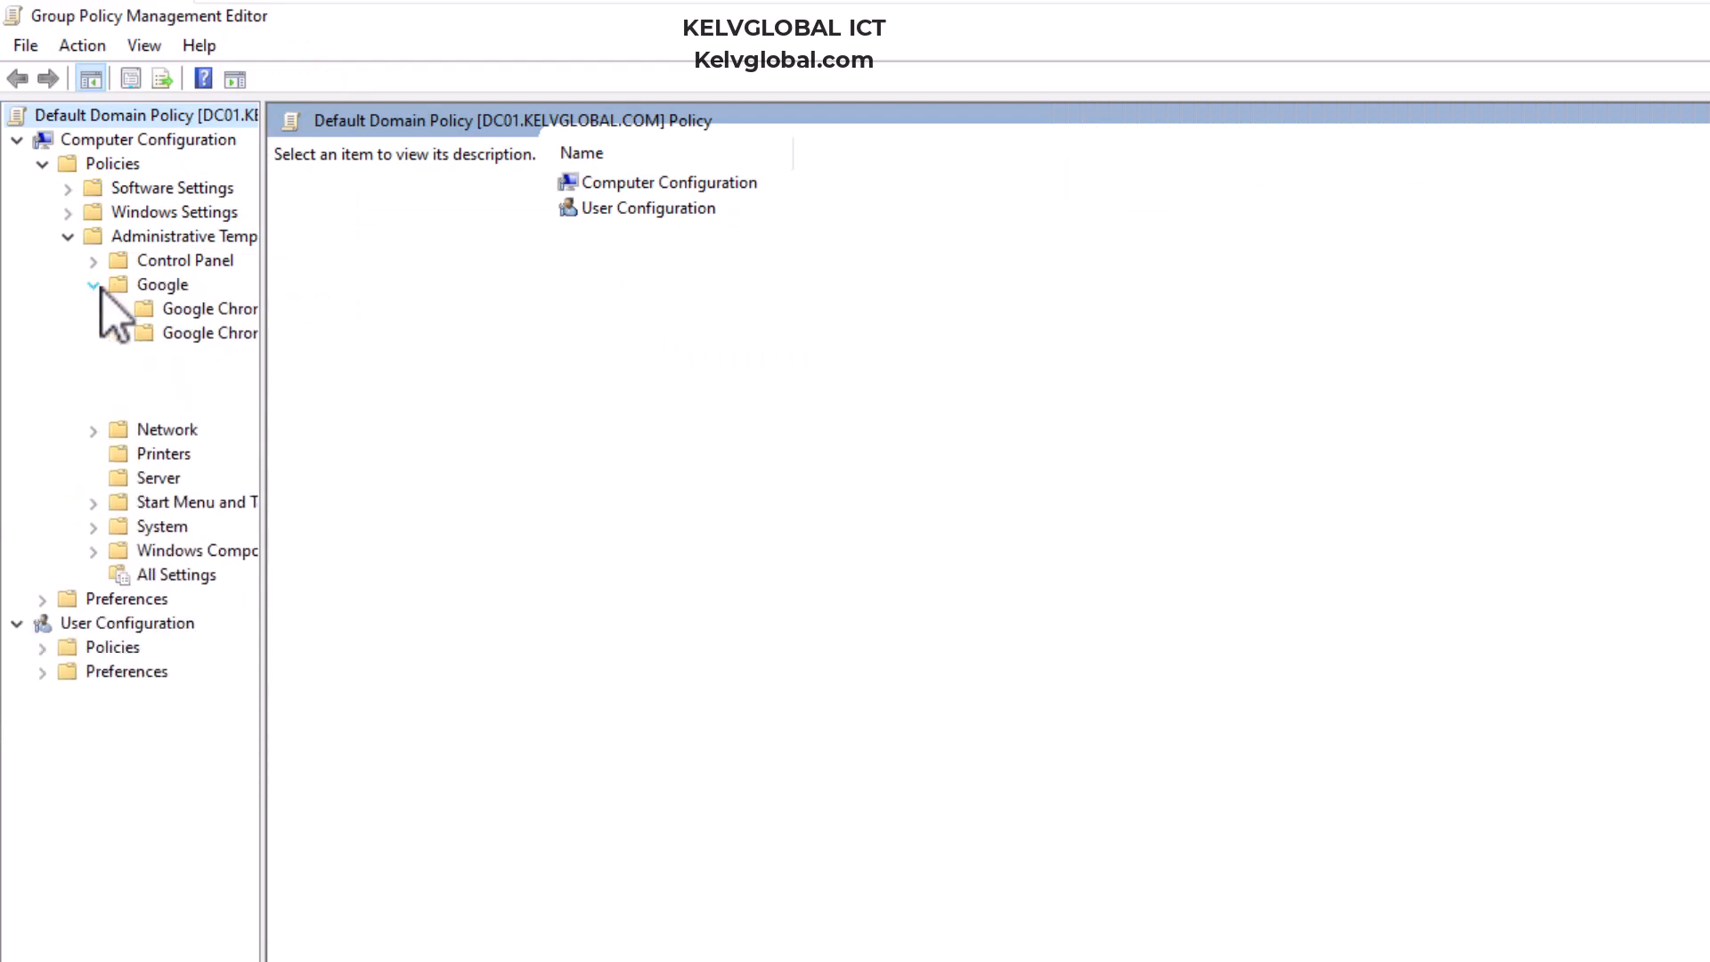
pyautogui.moveTo(262, 344); pyautogui.dragTo(403, 344)
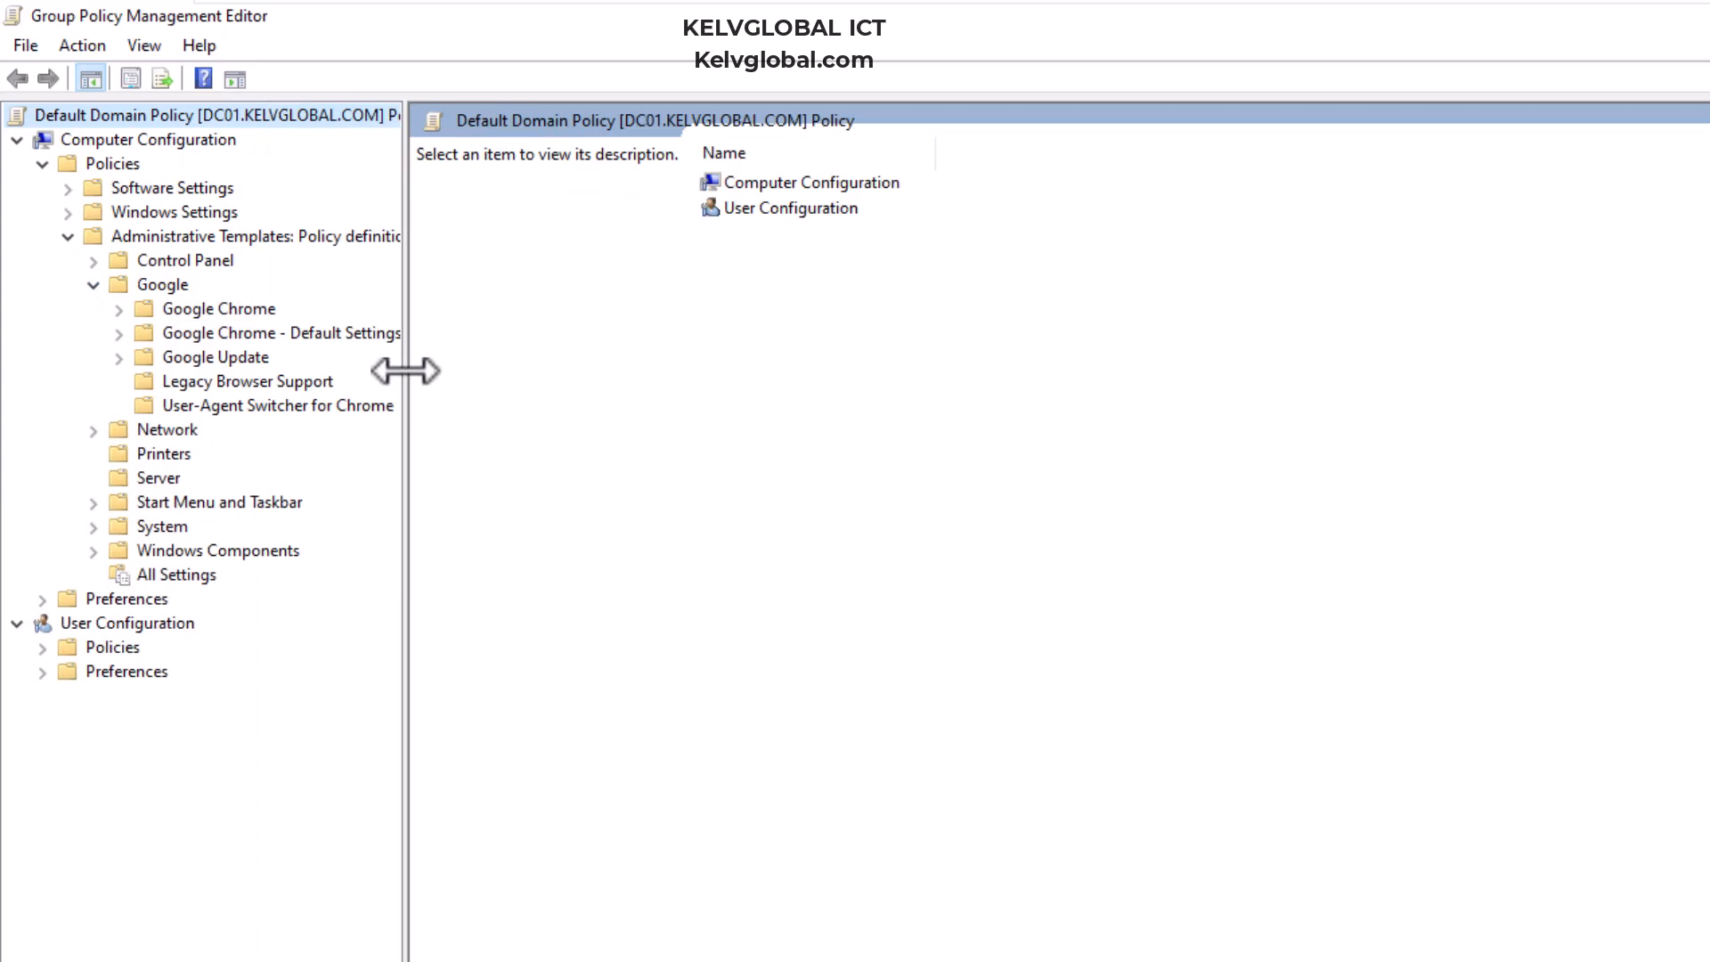
pyautogui.moveTo(407, 369); pyautogui.dragTo(834, 365)
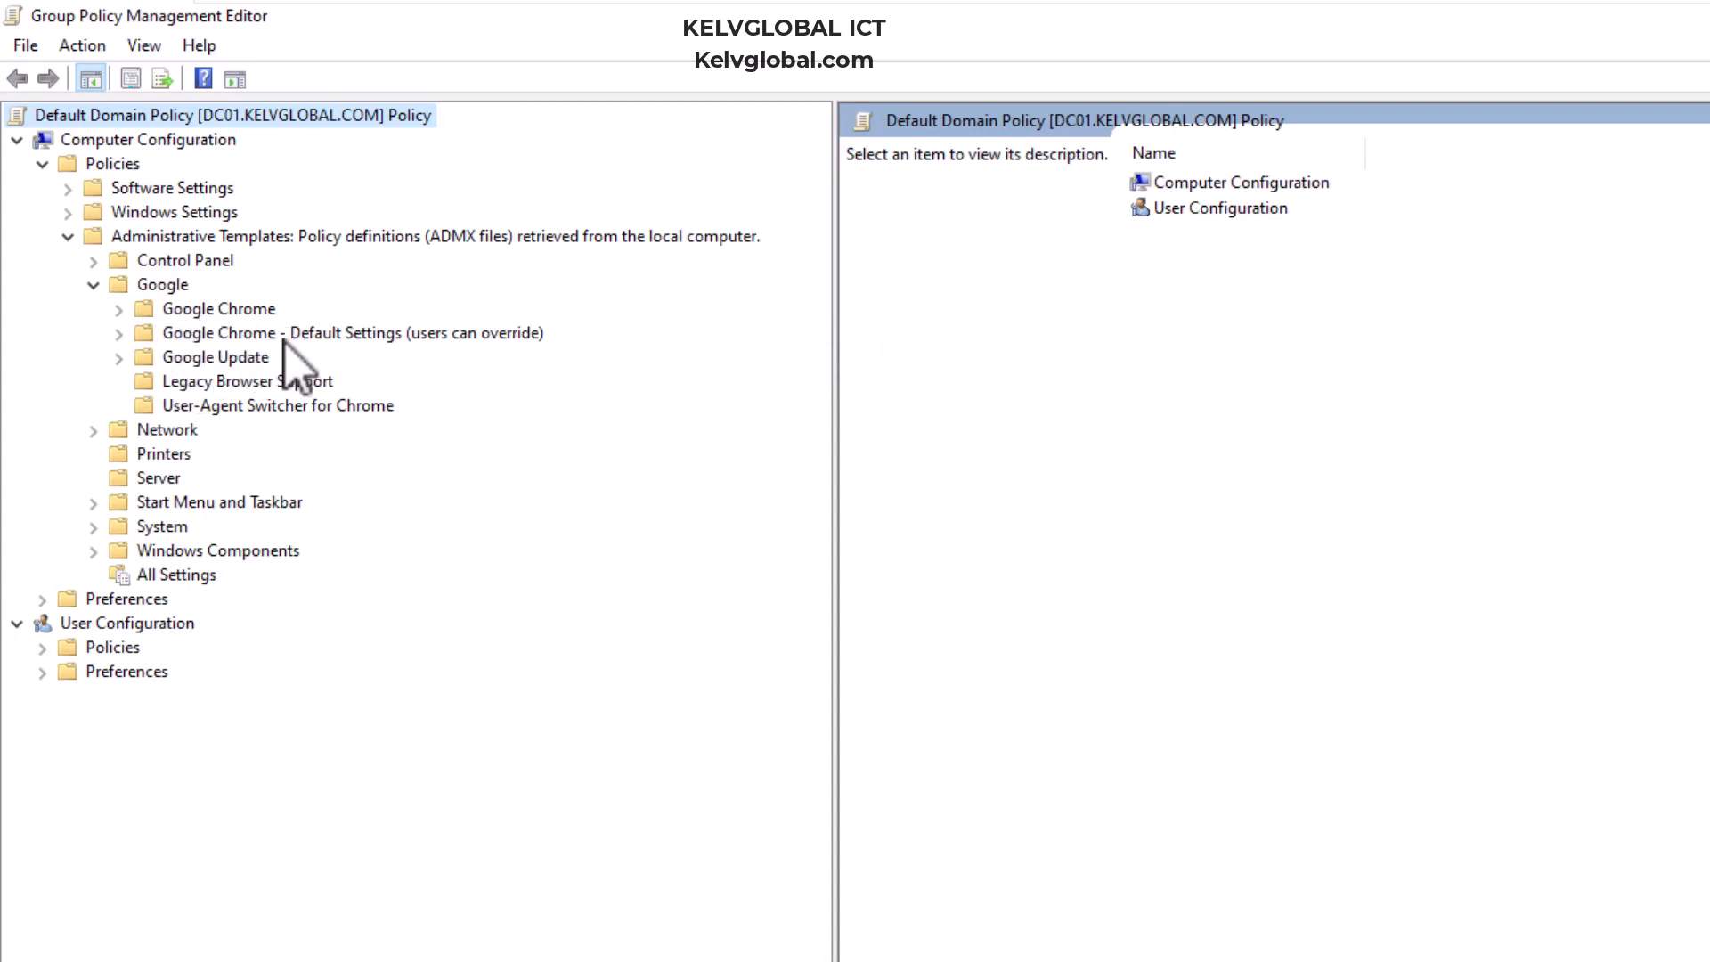
pyautogui.click(121, 357)
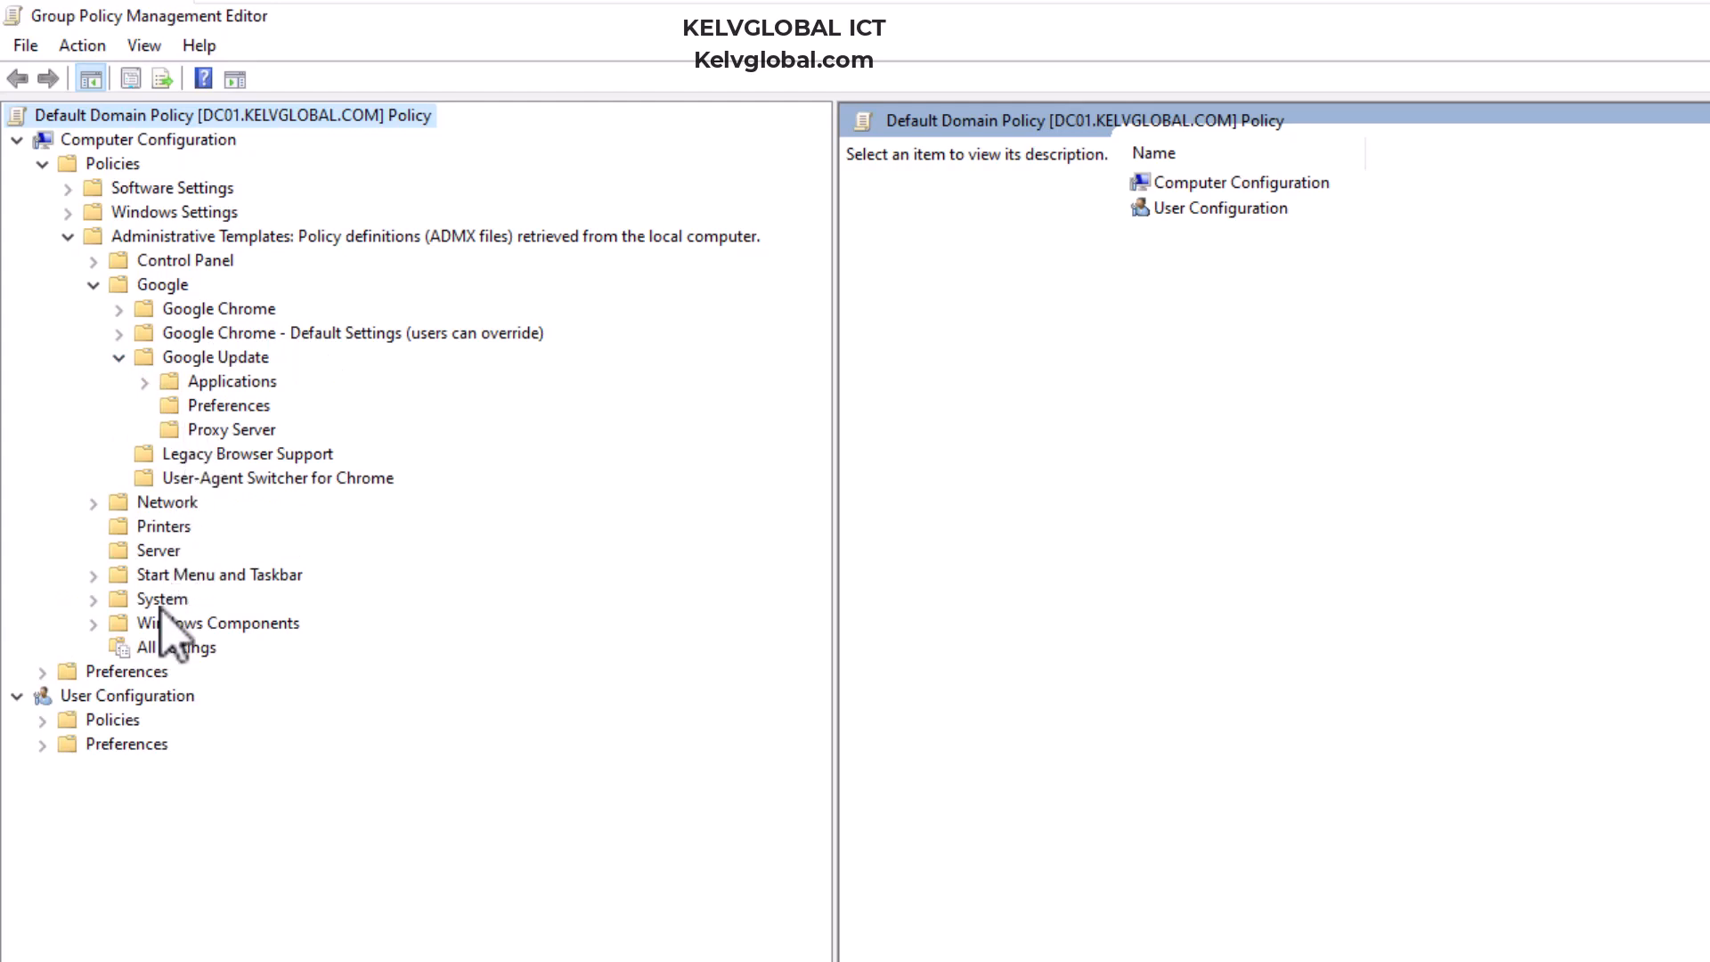
# - Expand both Google folders under the User Configuration Administrative Templates and view the Password Alert policy settings
pyautogui.click(42, 721)
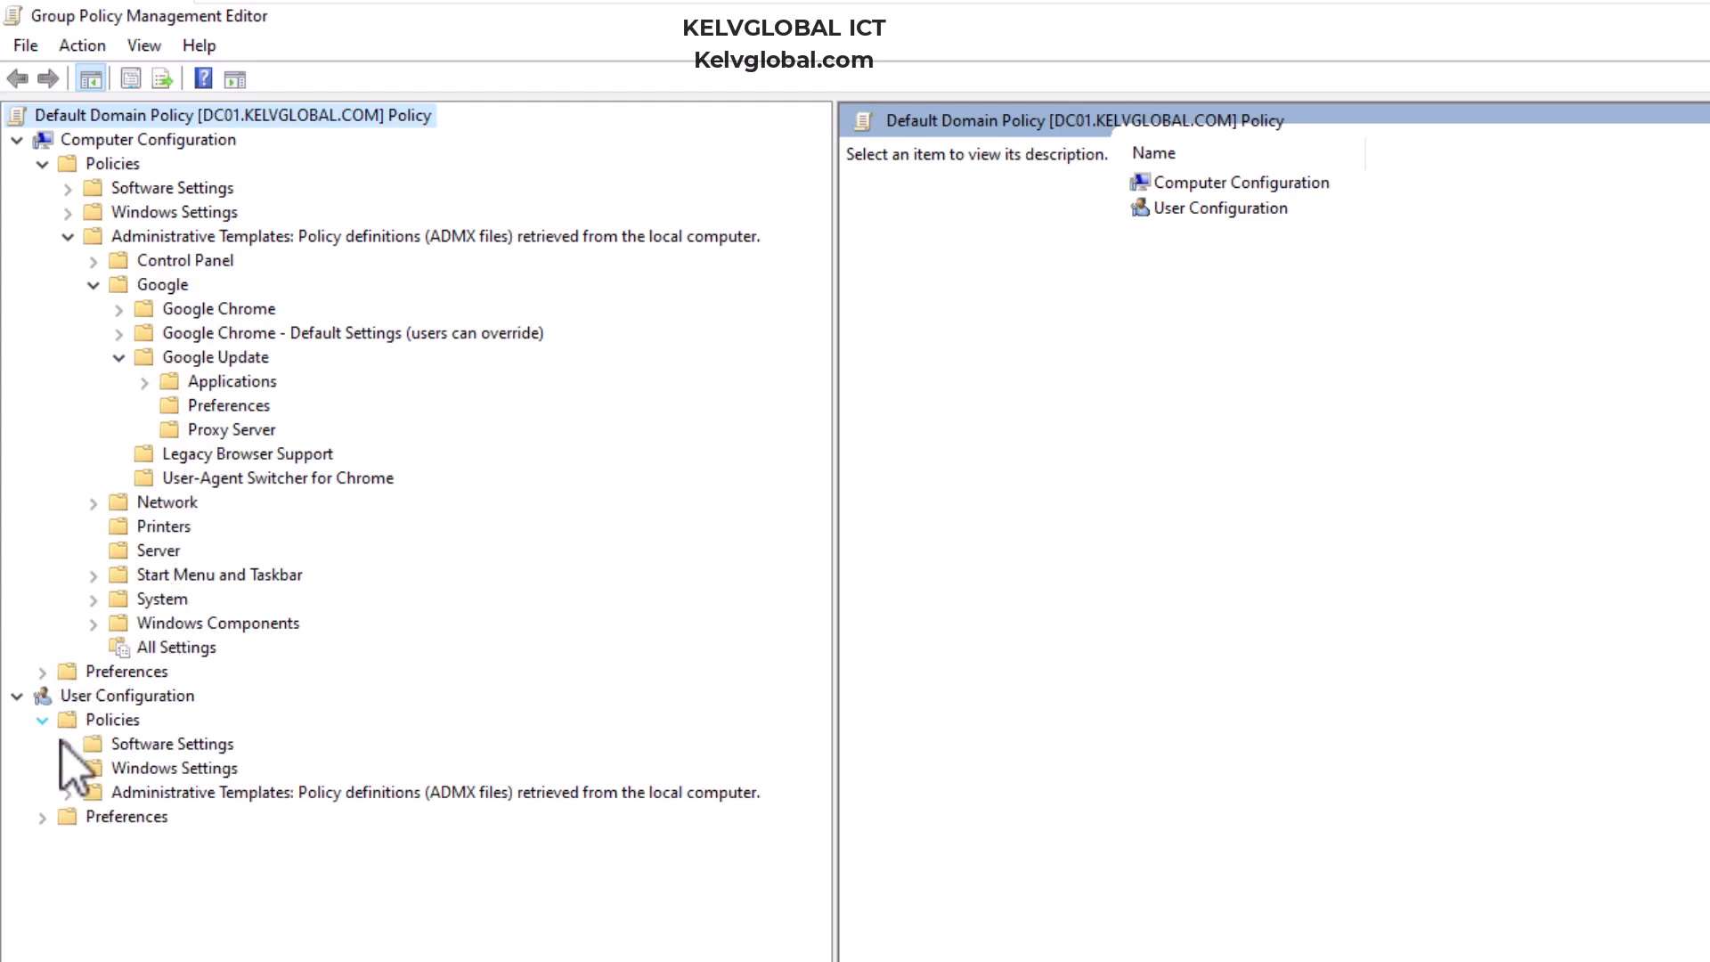
pyautogui.click(68, 792)
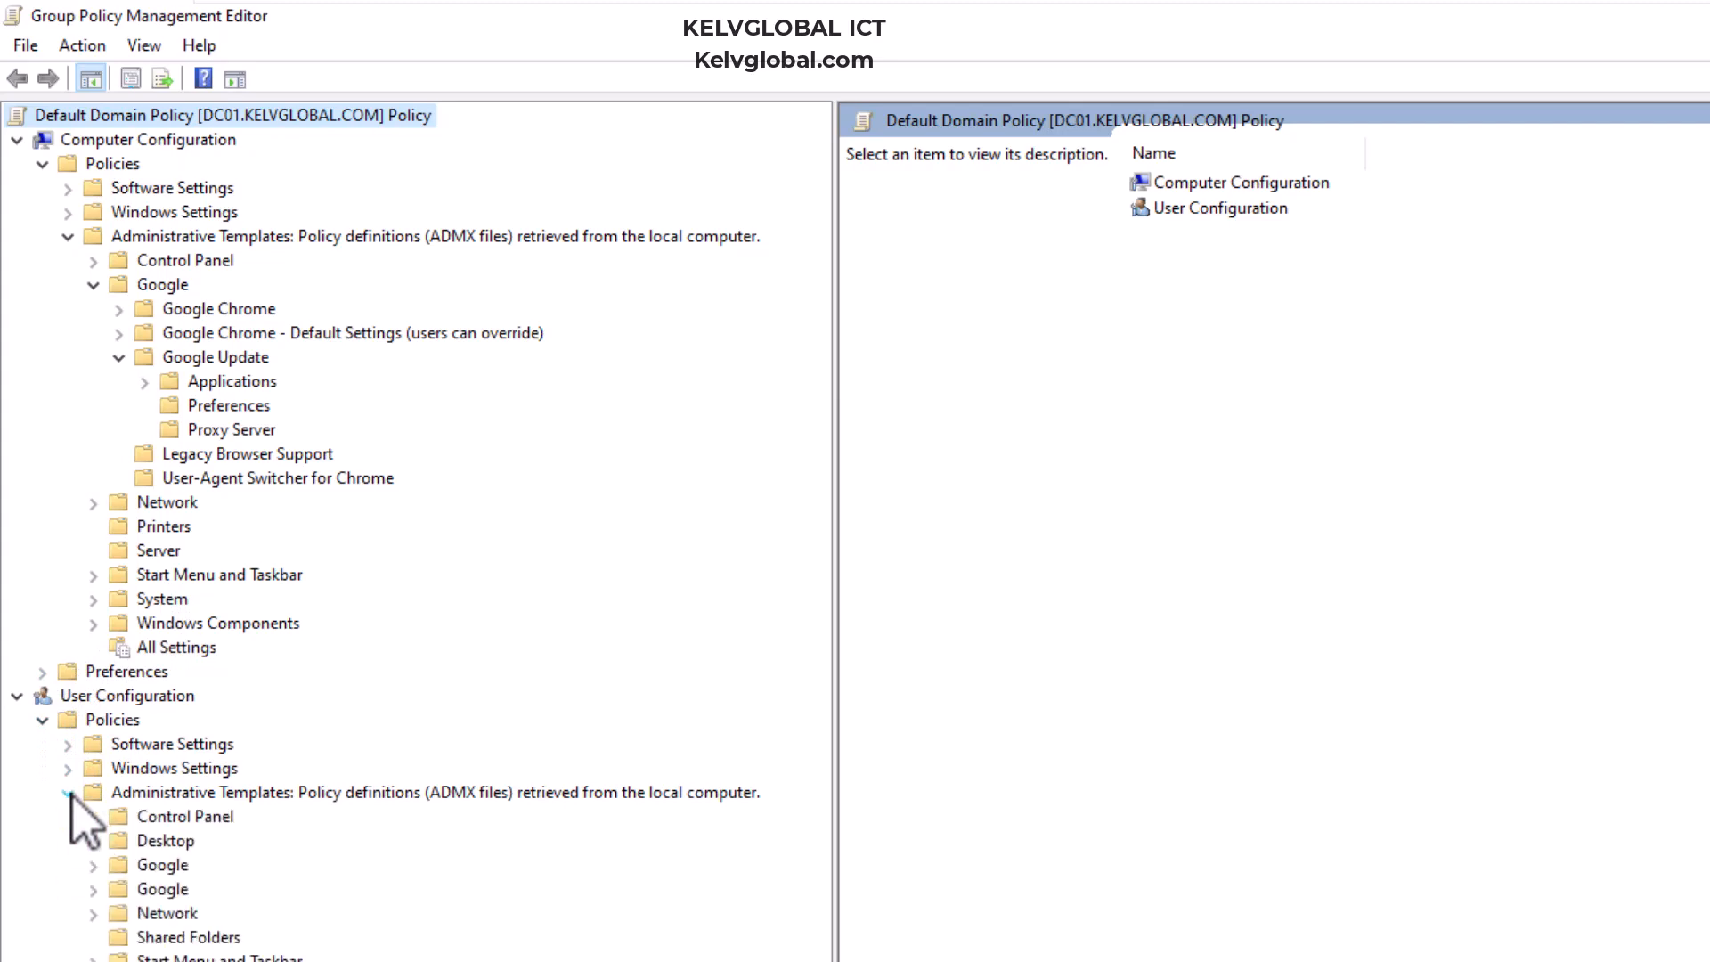
pyautogui.click(93, 865)
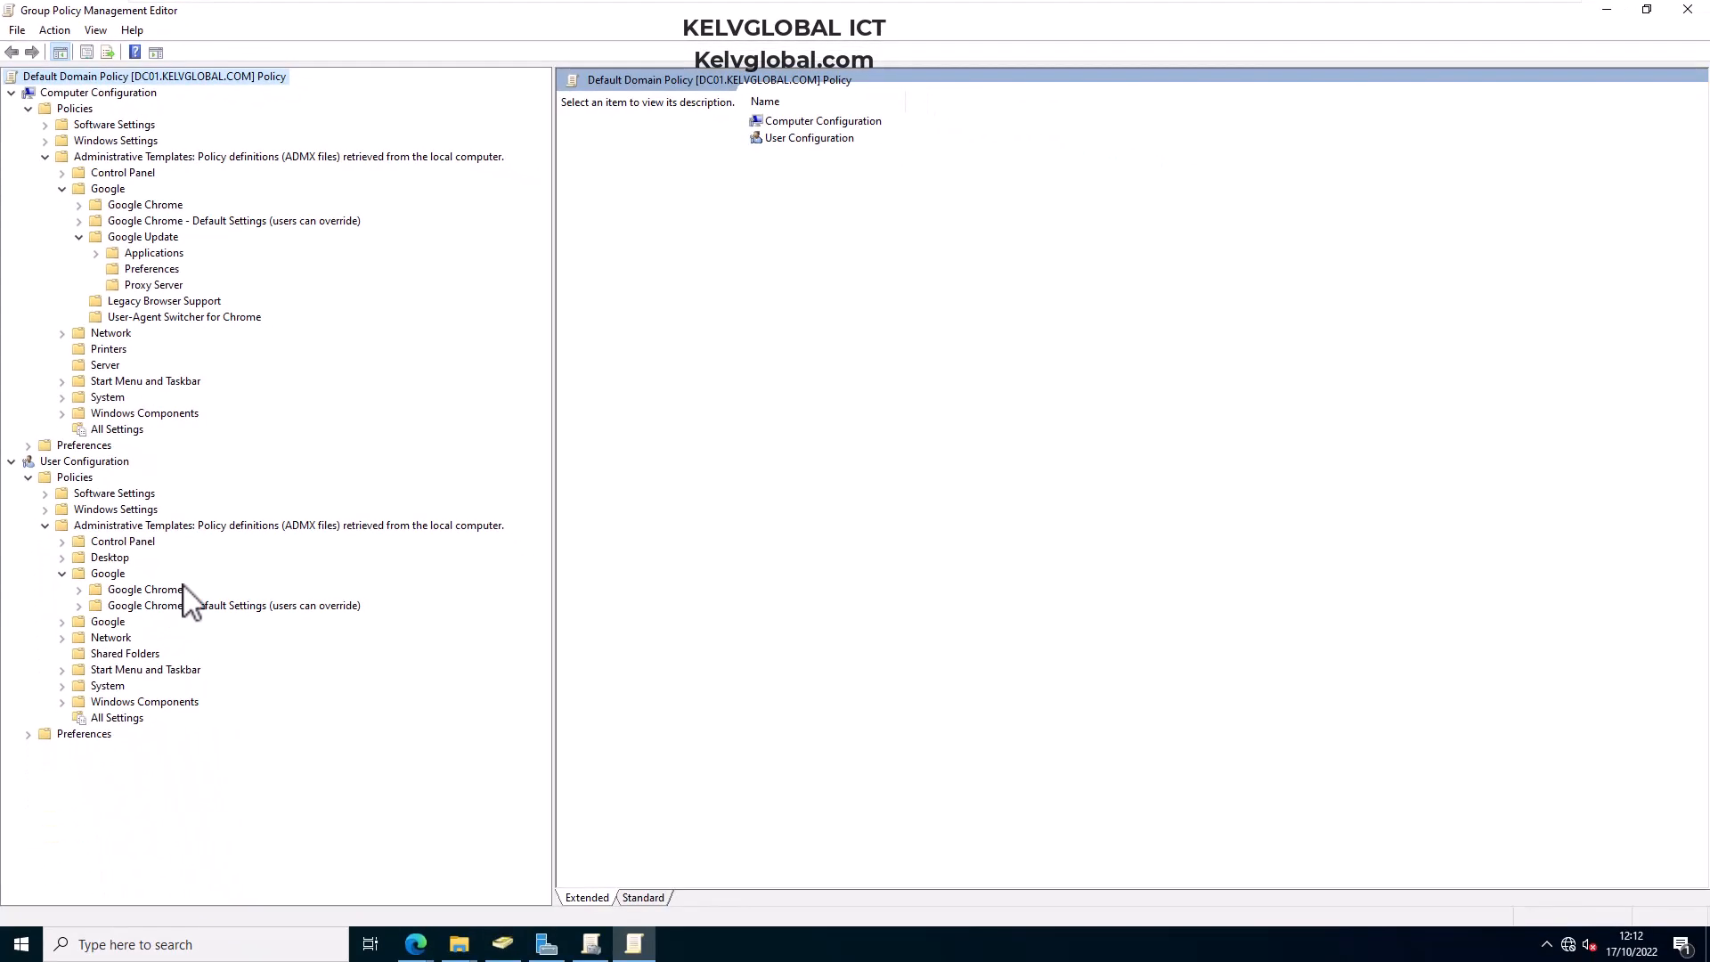
pyautogui.click(63, 621)
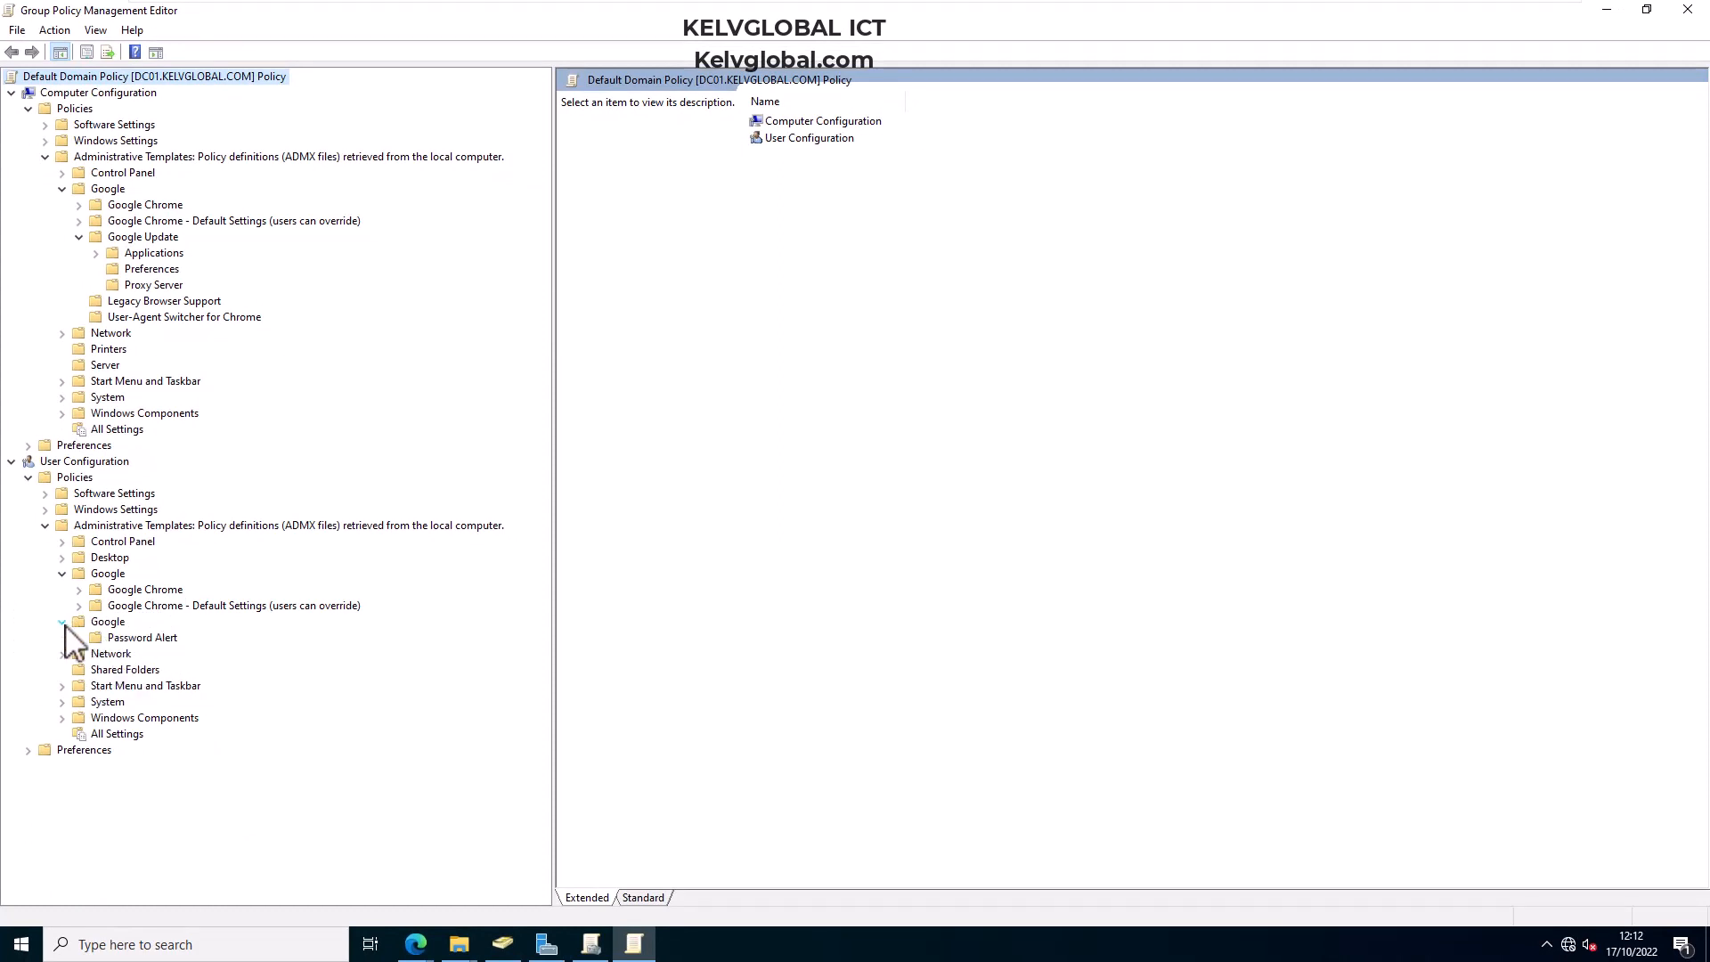
pyautogui.click(153, 640)
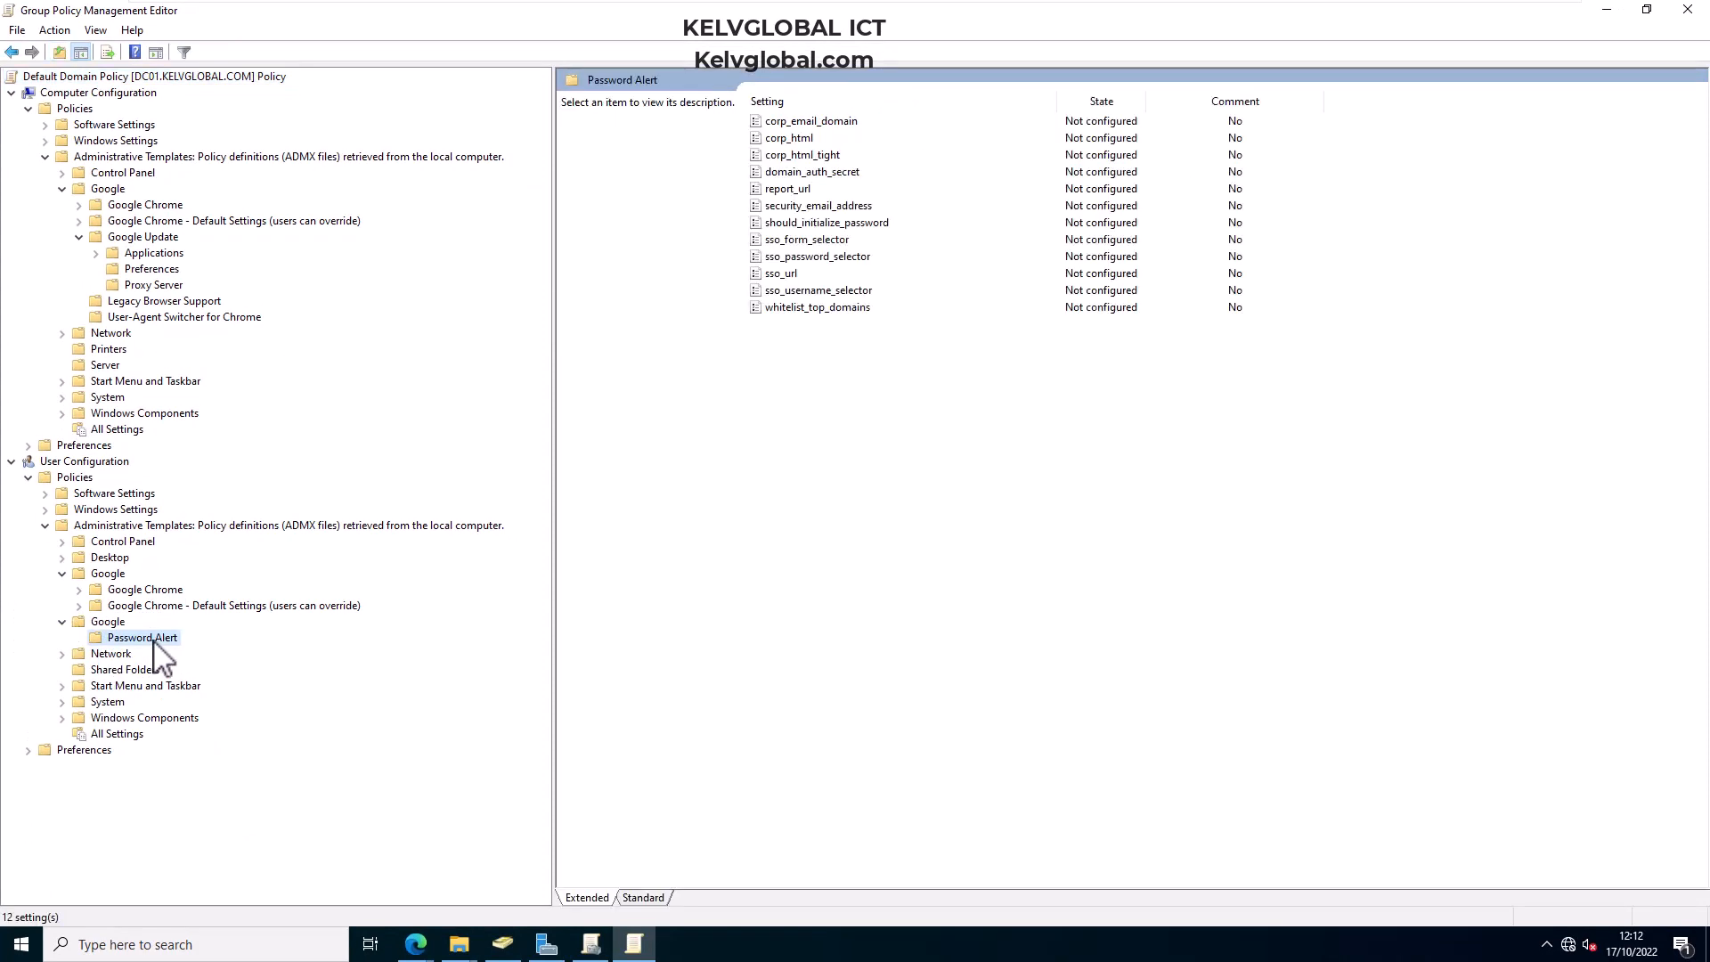